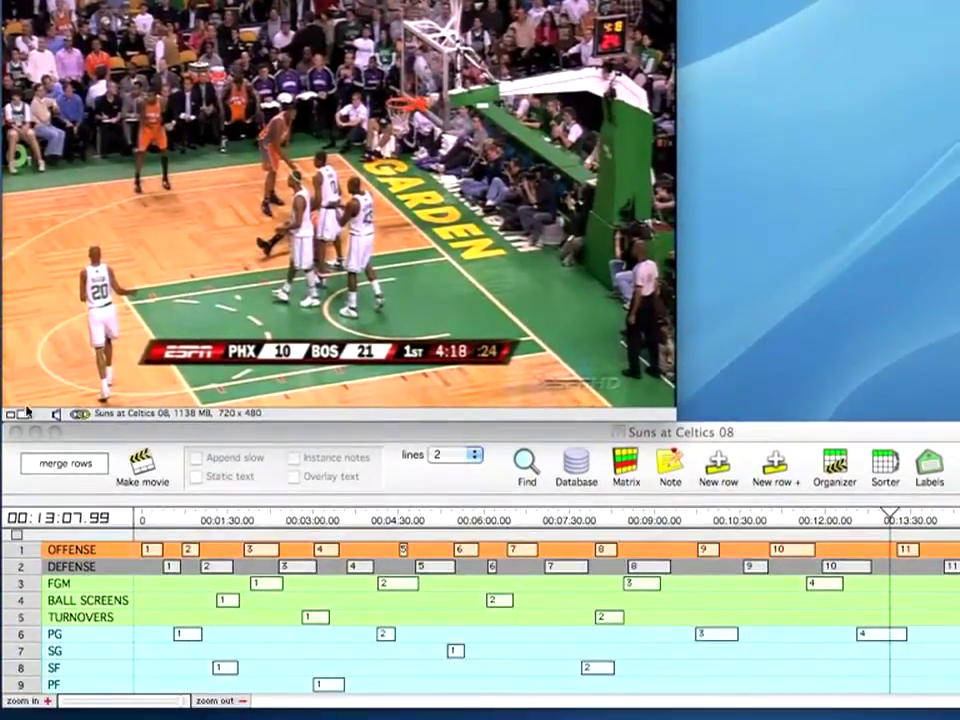
# Close the game windows and create a new database 'Phoenix DB' on the Desktop.
pyautogui.click(14, 431)
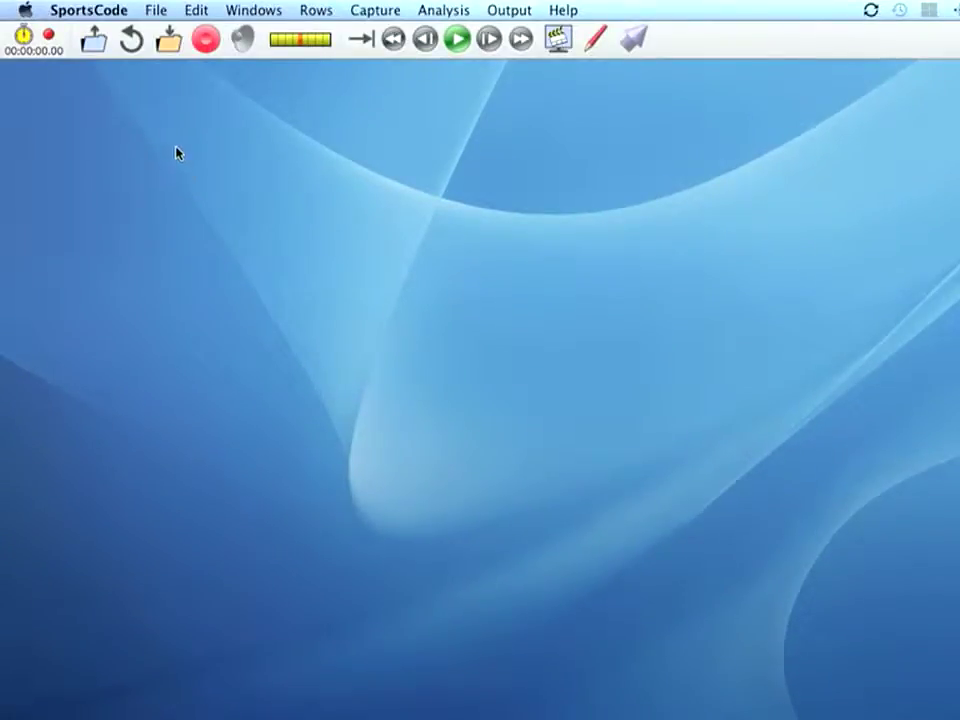
pyautogui.click(153, 10)
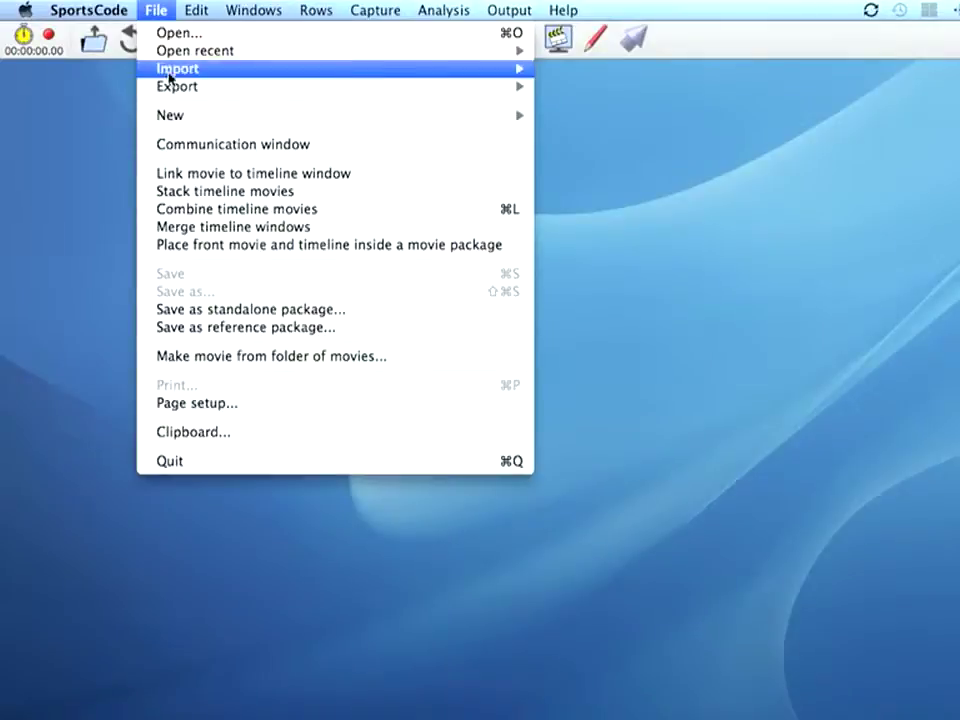
pyautogui.moveTo(182, 117)
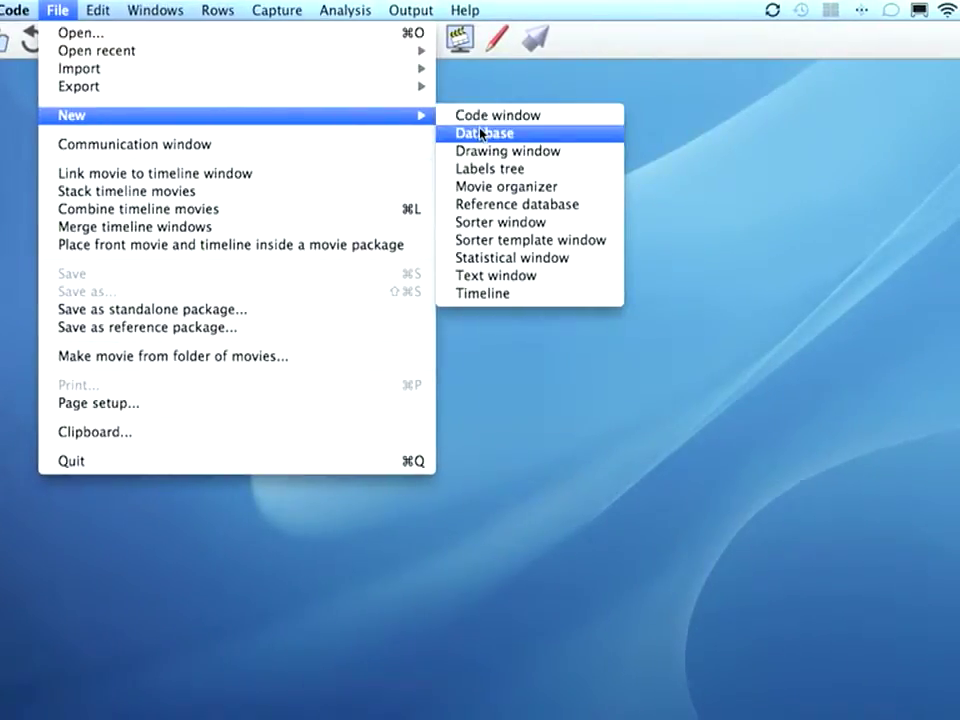
pyautogui.click(481, 133)
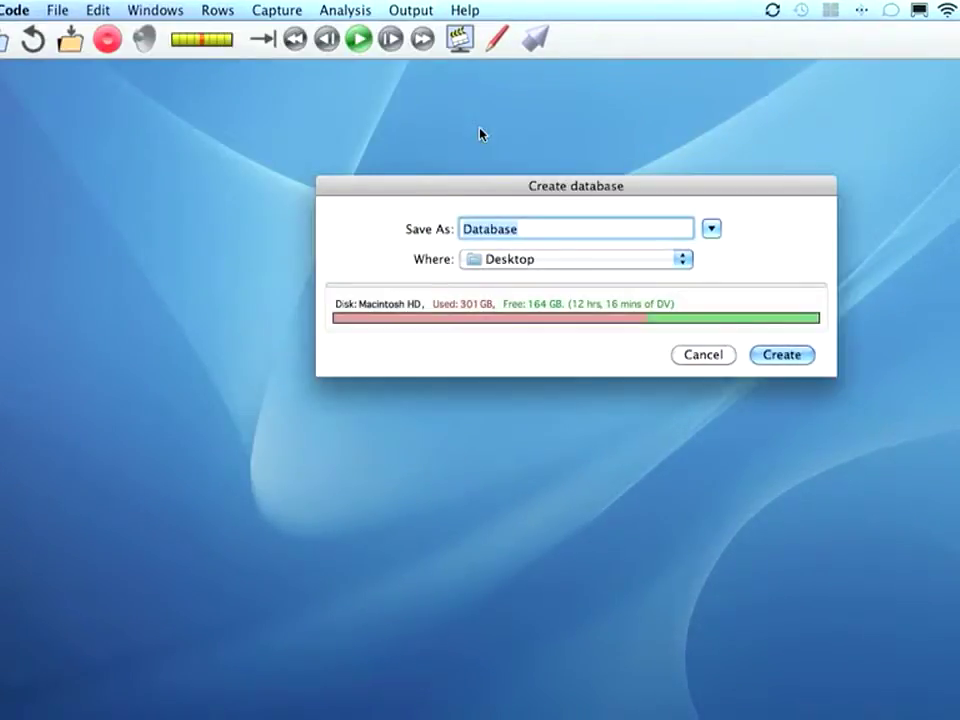
pyautogui.write('Phoenix')
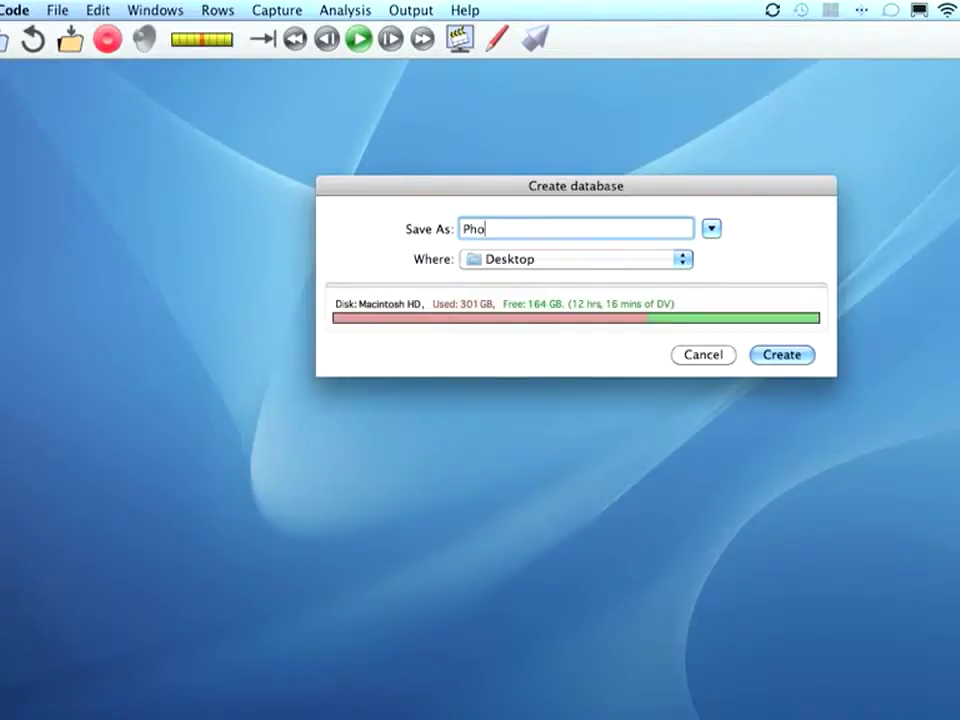
pyautogui.write(' DB')
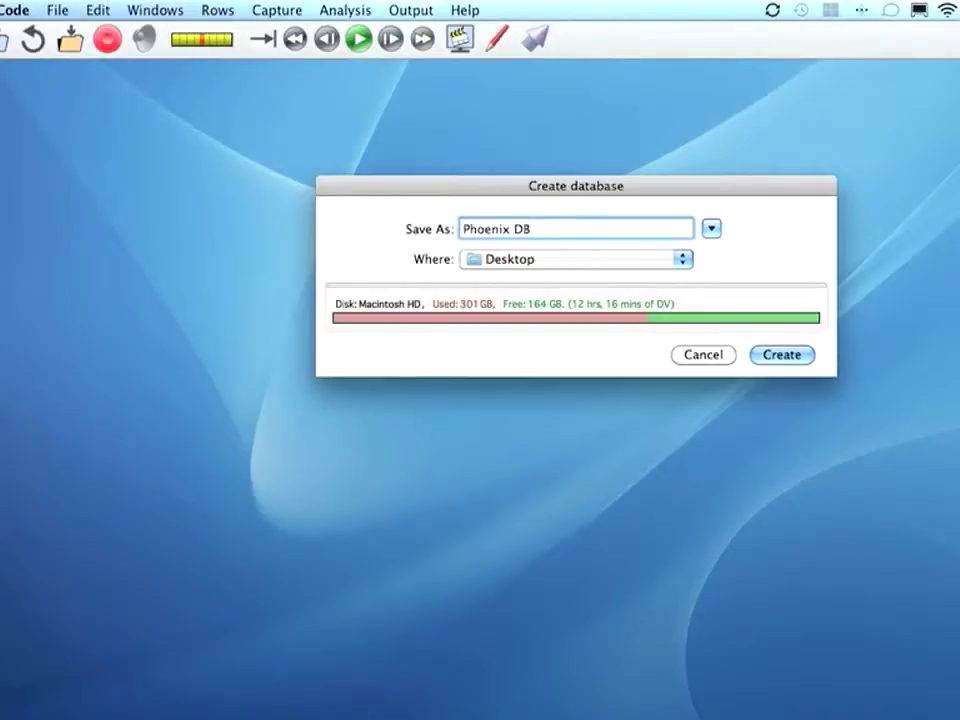
pyautogui.click(551, 260)
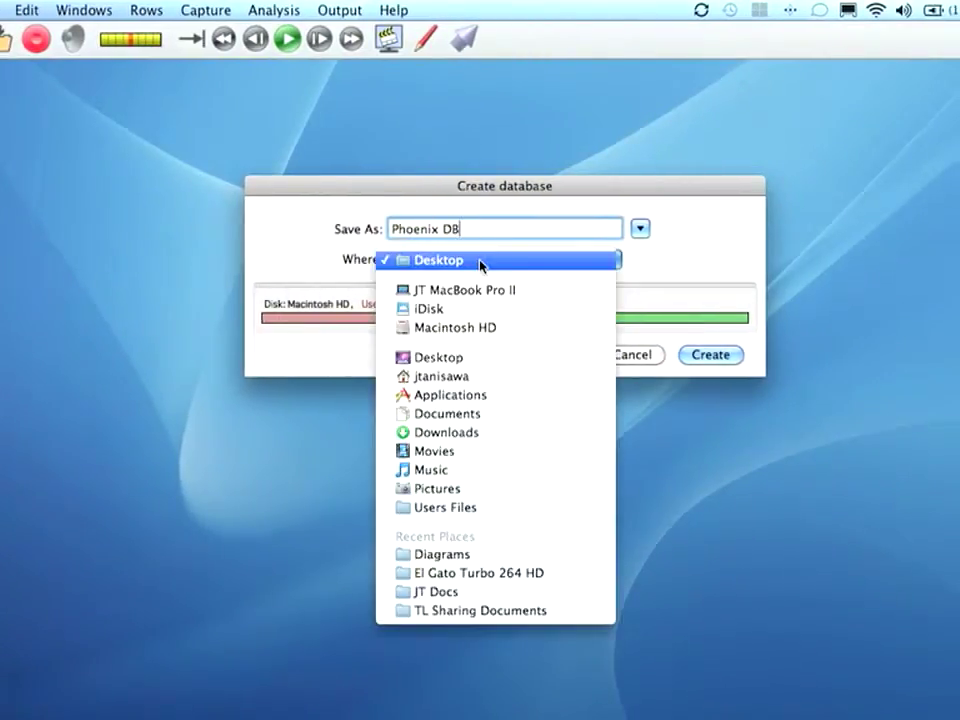
pyautogui.click(481, 262)
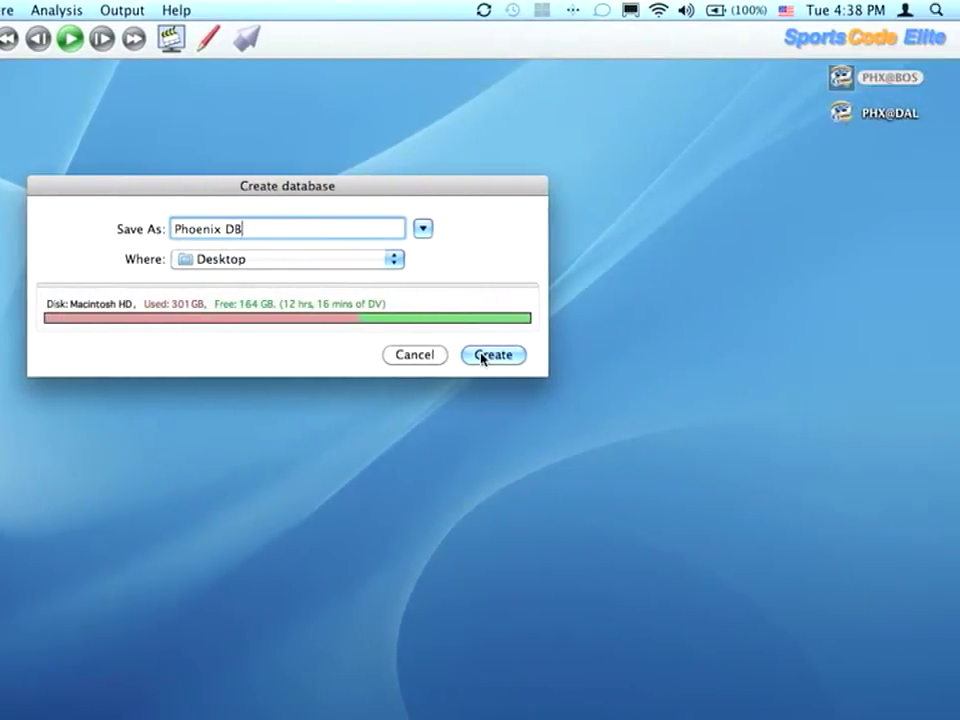
pyautogui.click(481, 356)
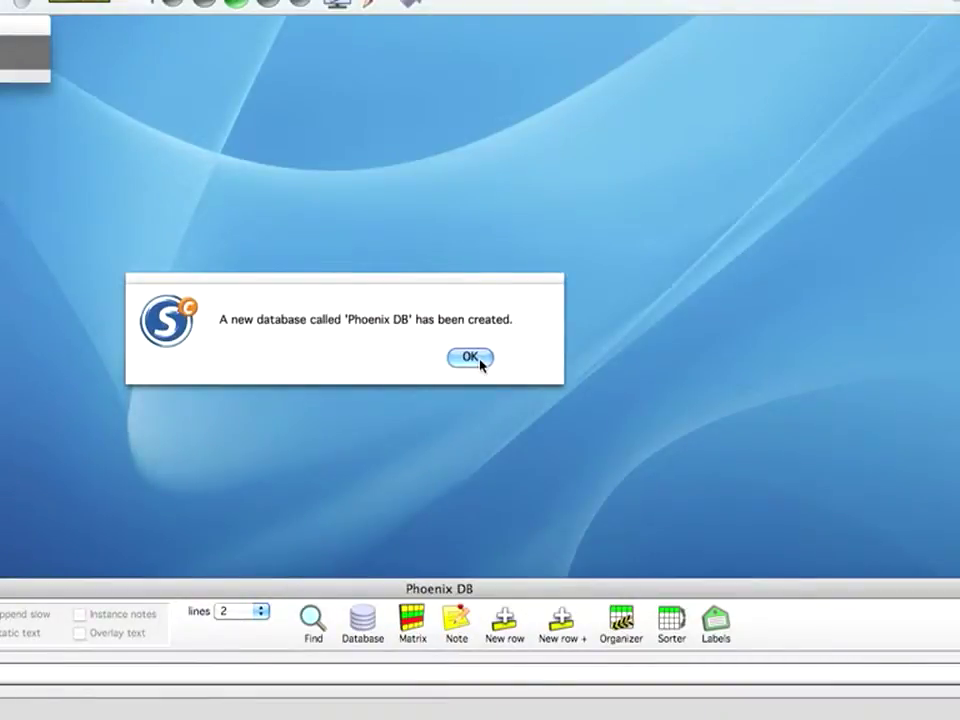
# Dismiss the database-created alert and open the PHX@BOS game from the desktop.
pyautogui.click(479, 359)
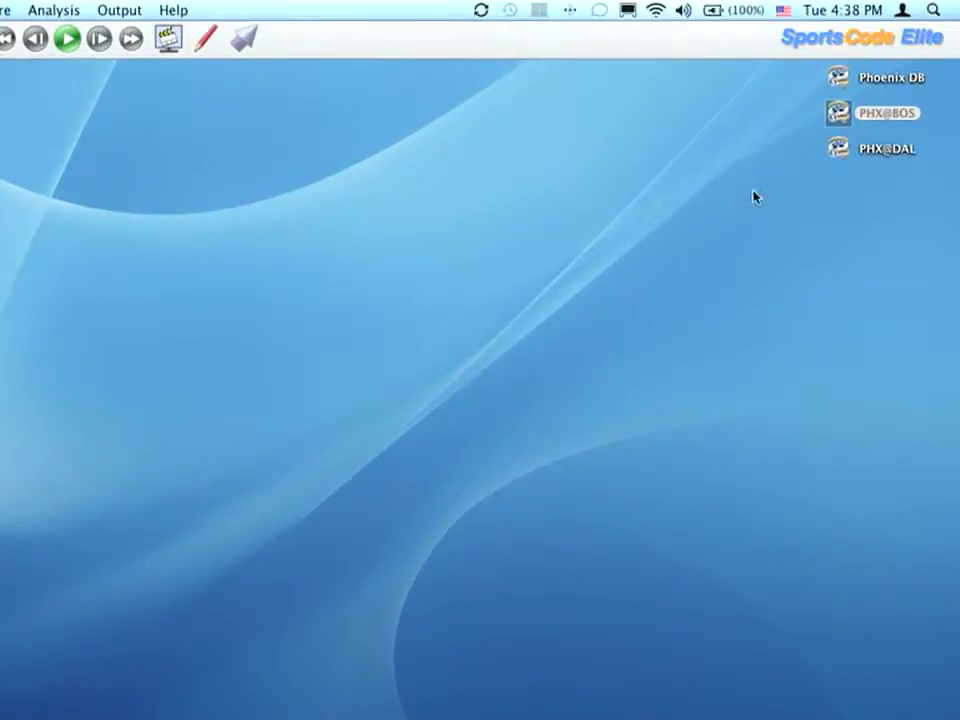
pyautogui.click(836, 80)
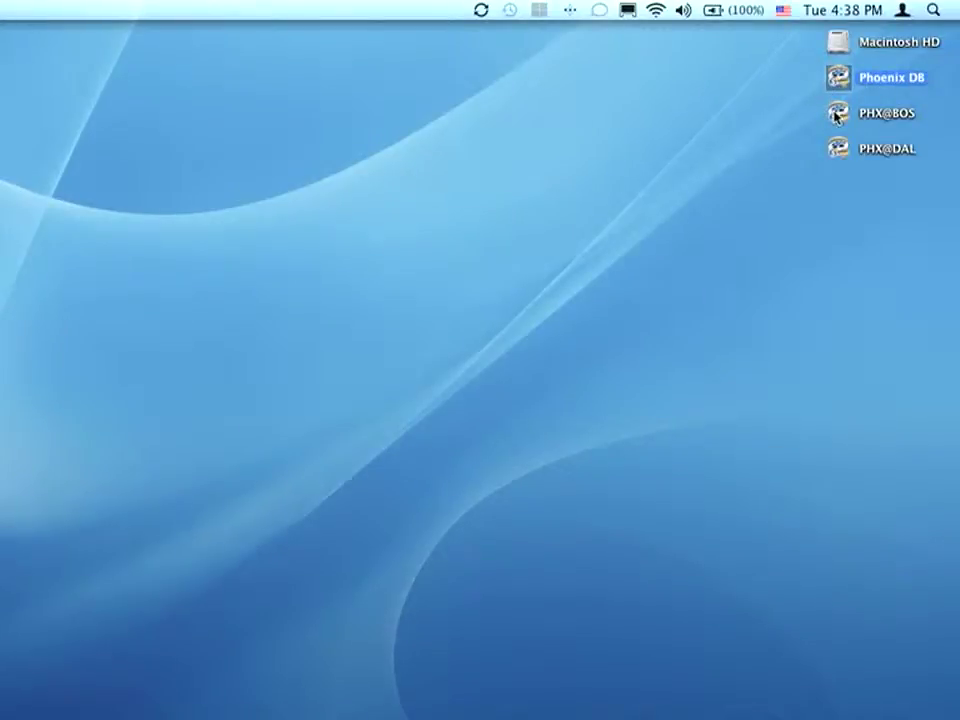
pyautogui.doubleClick(837, 113)
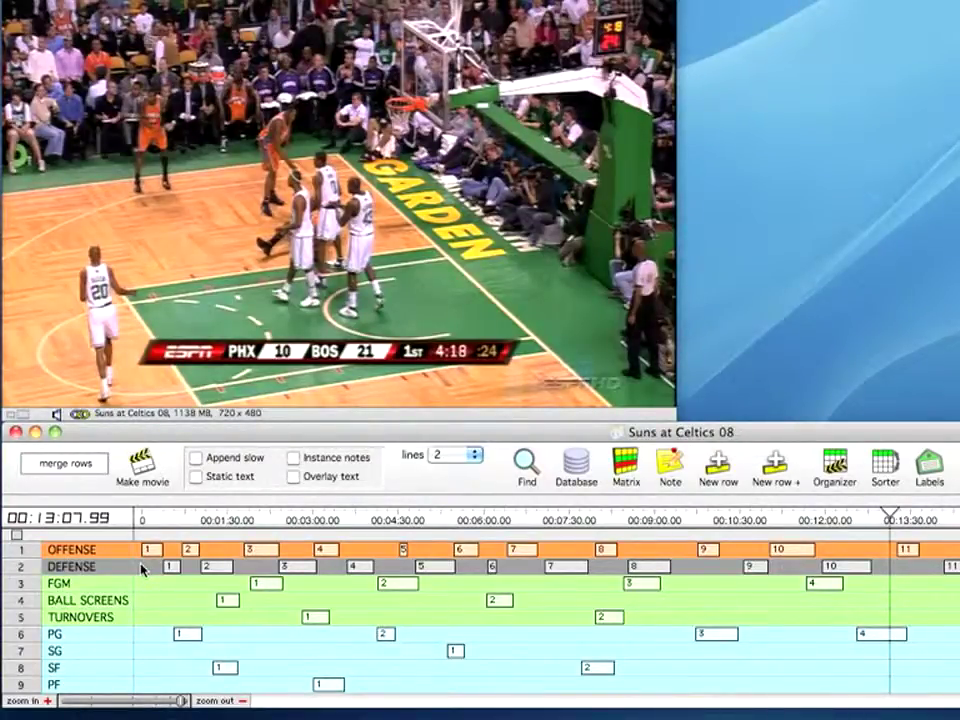
# Marquee-select the early Suns at Celtics 08 instances from DEFENSE downward for export.
pyautogui.press('super+a')
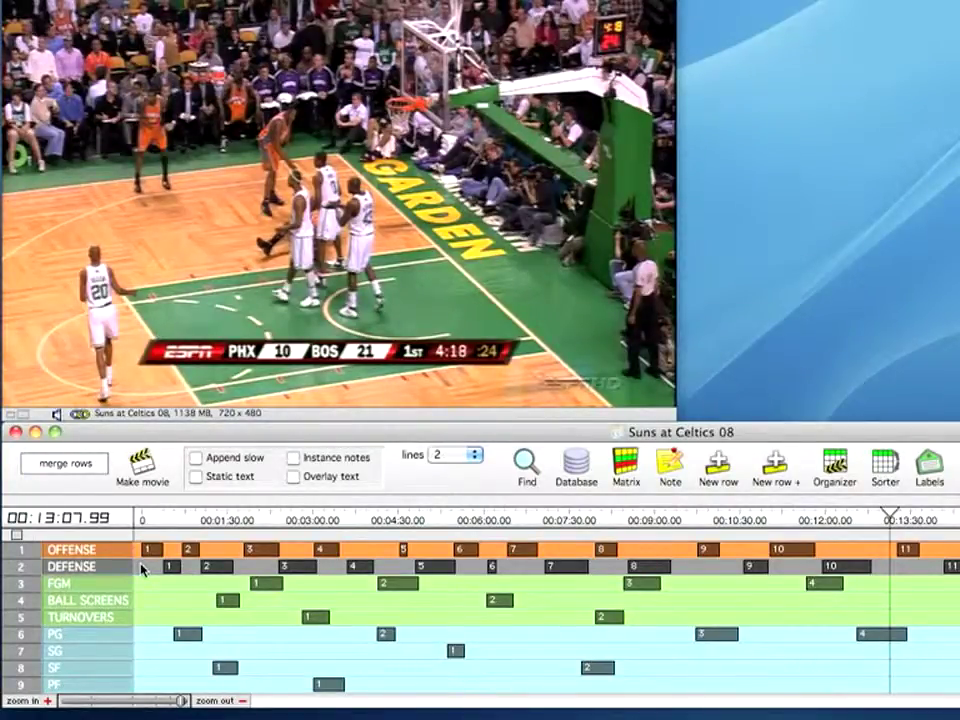
pyautogui.click(142, 568)
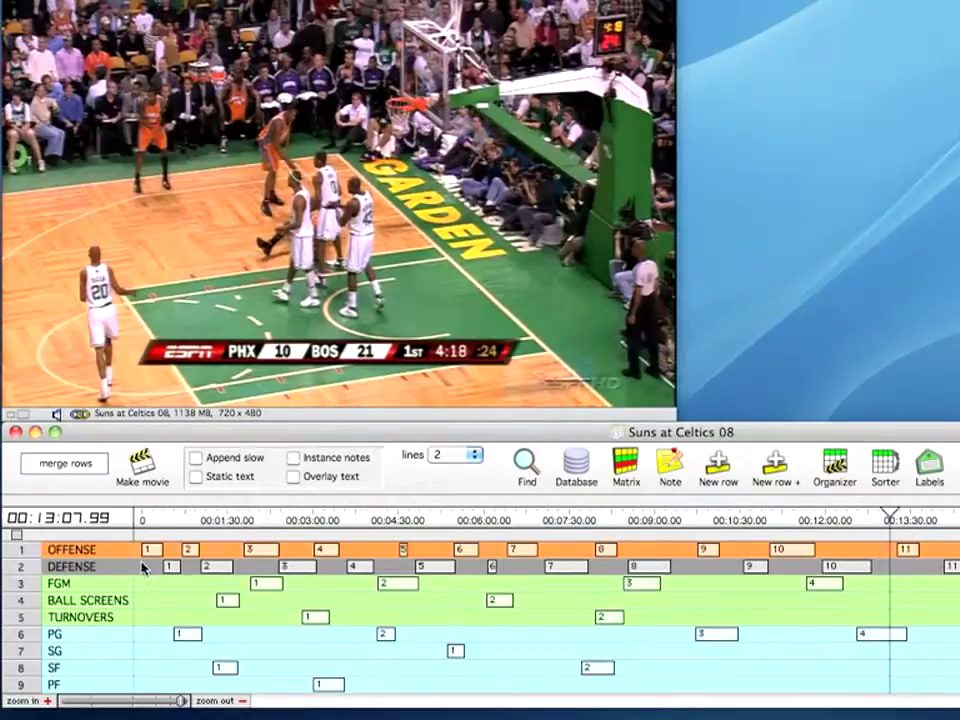
pyautogui.moveTo(140, 557)
pyautogui.mouseDown()
pyautogui.moveTo(210, 583)
pyautogui.moveTo(263, 699)
pyautogui.moveTo(280, 709)
pyautogui.moveTo(268, 690)
pyautogui.mouseUp()
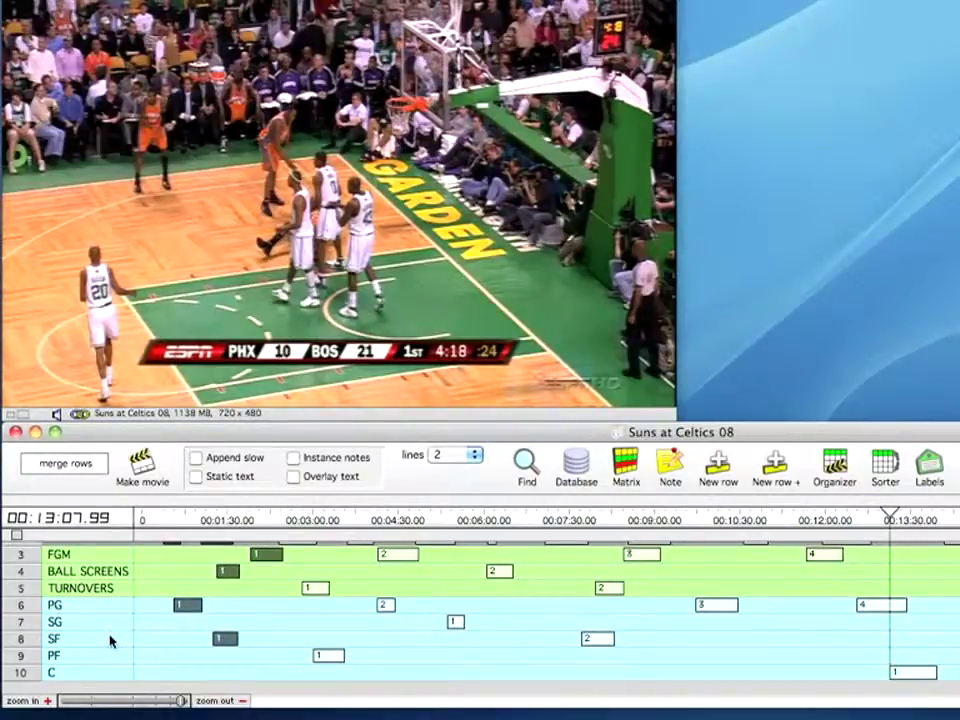
pyautogui.scroll(2, 248, 610)
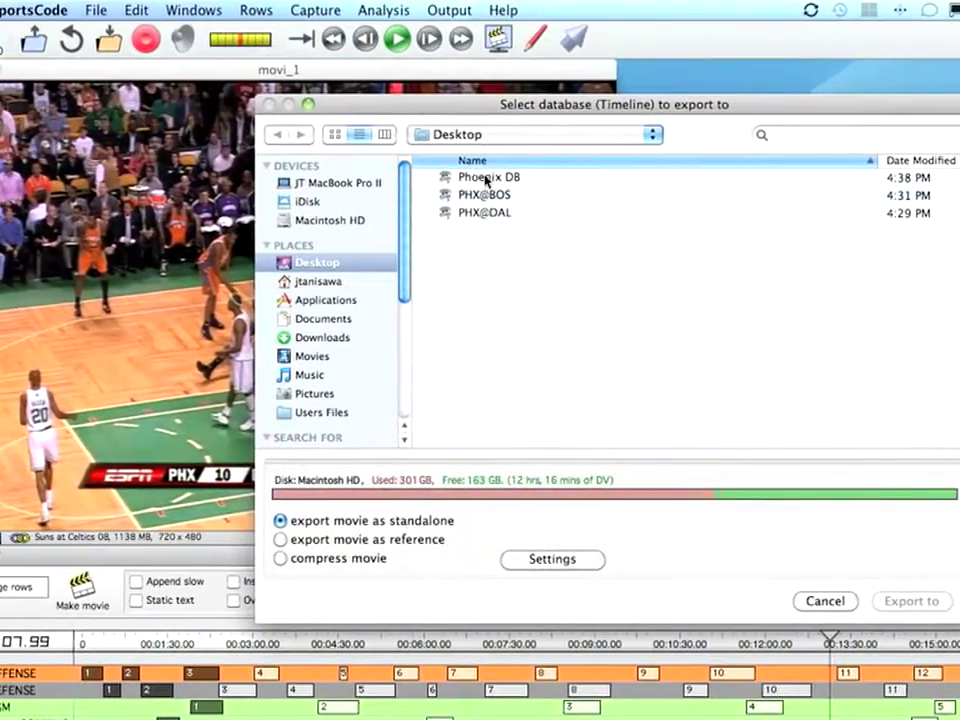
# Export the selected instances into Phoenix DB, approving the append and update messages.
pyautogui.click(505, 177)
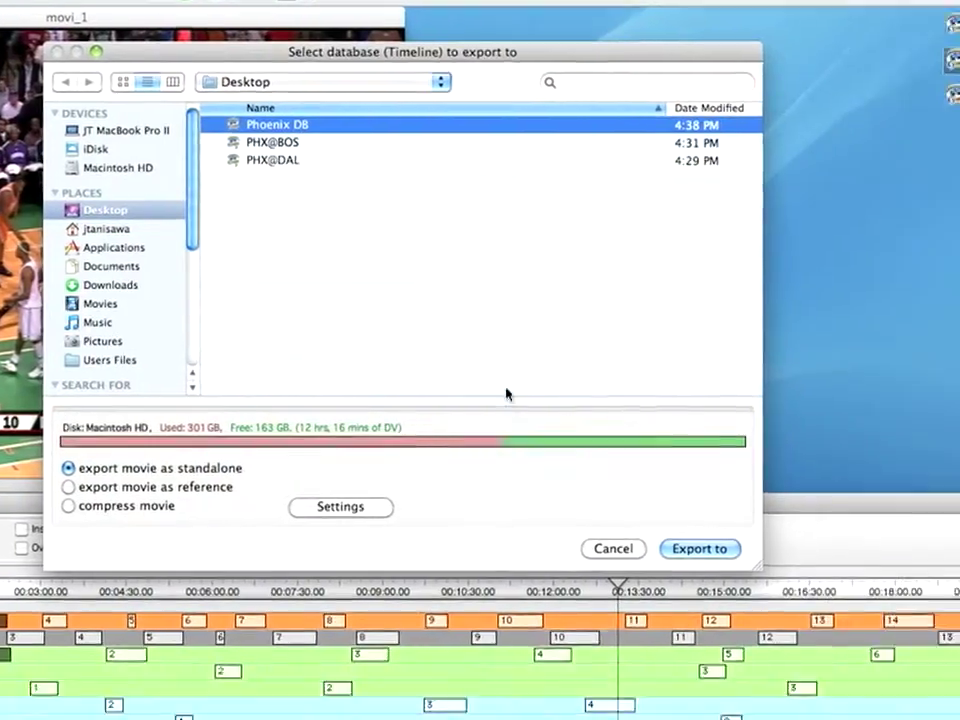
pyautogui.click(728, 592)
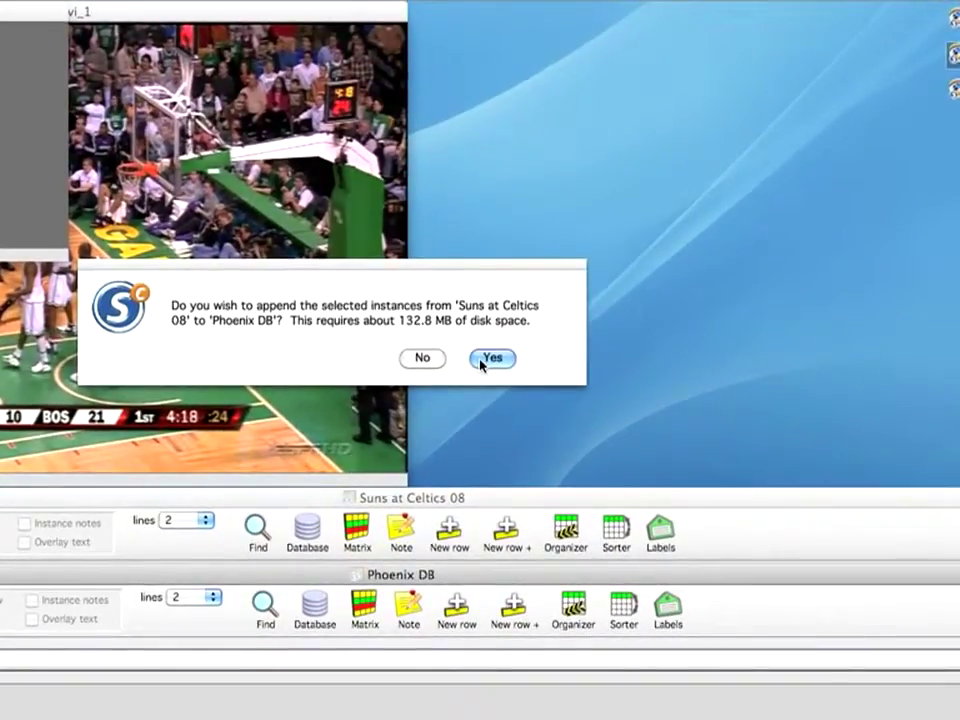
pyautogui.click(481, 360)
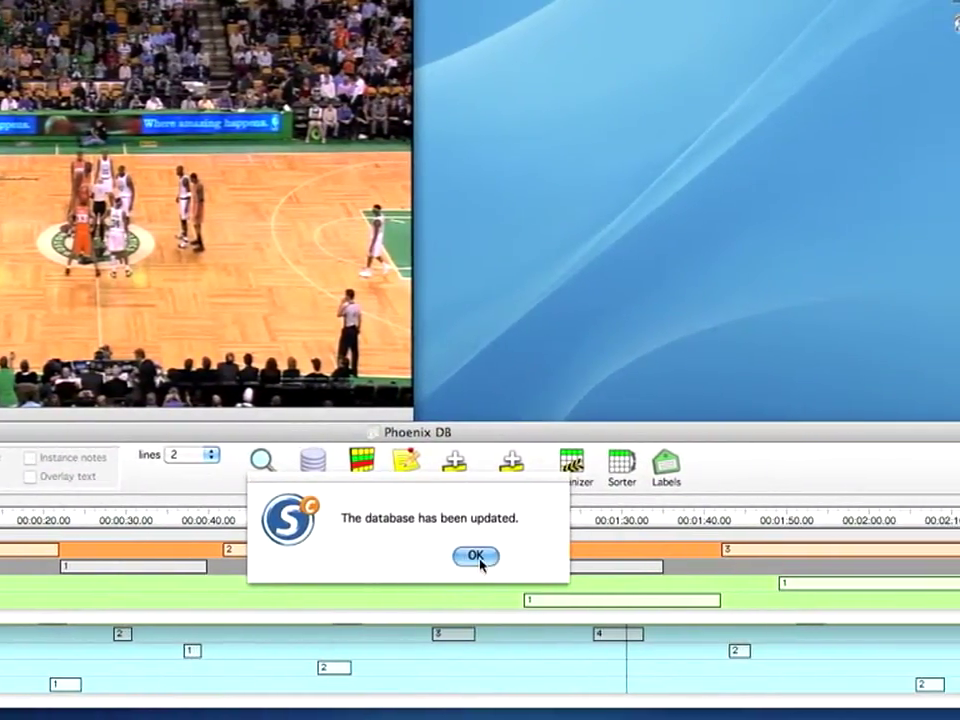
pyautogui.click(541, 555)
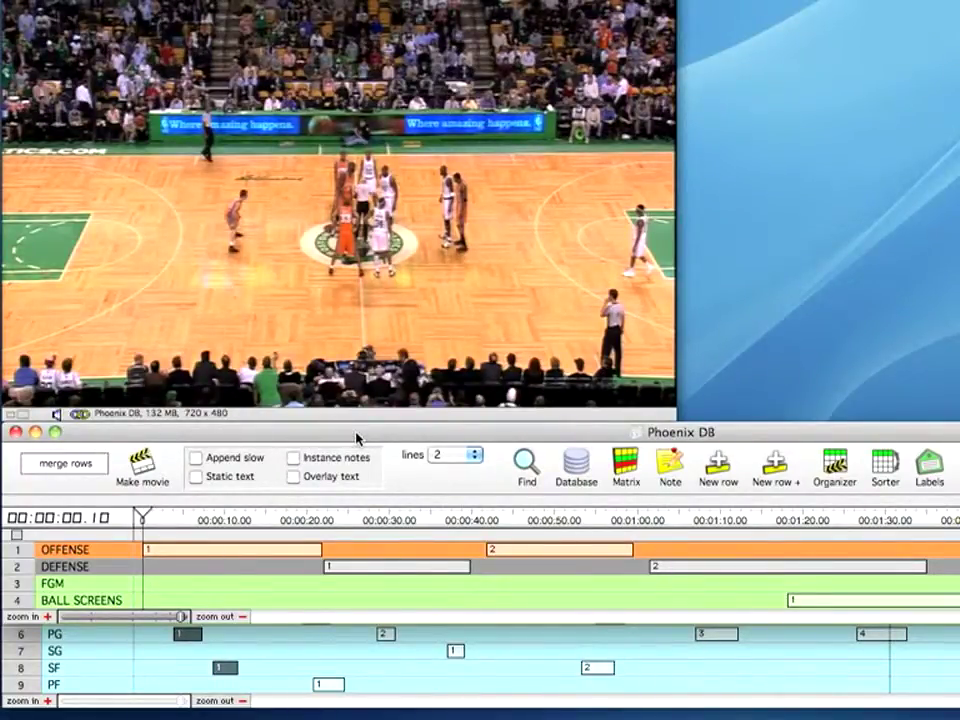
# Reposition the Phoenix DB and movie windows and enlarge the timeline to show all six rows.
pyautogui.moveTo(356, 438); pyautogui.dragTo(392, 392)
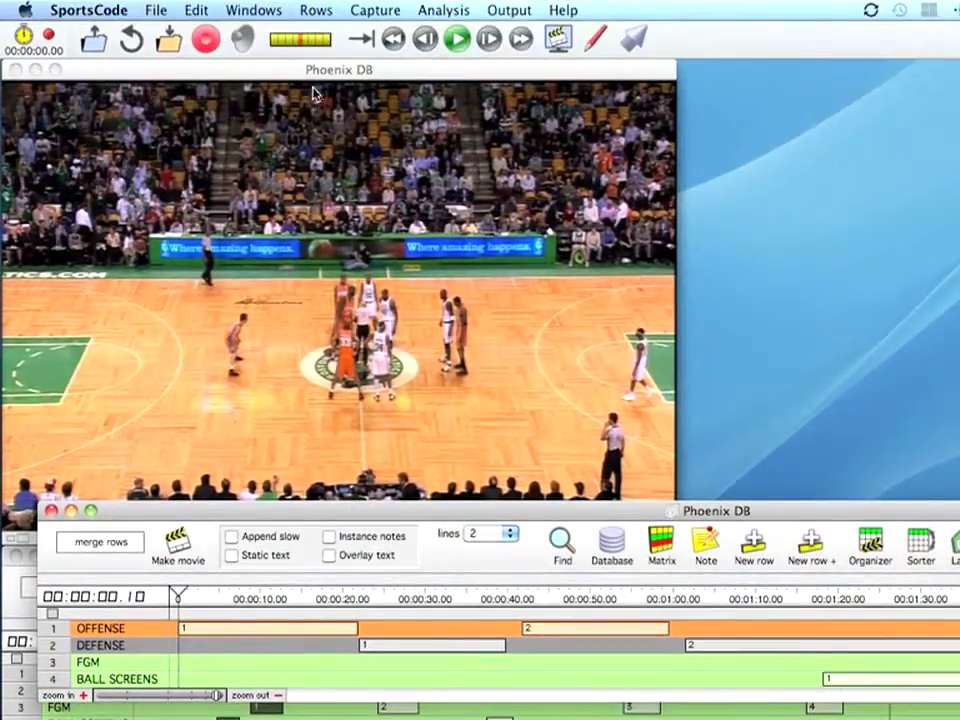
pyautogui.moveTo(237, 66); pyautogui.dragTo(347, 78)
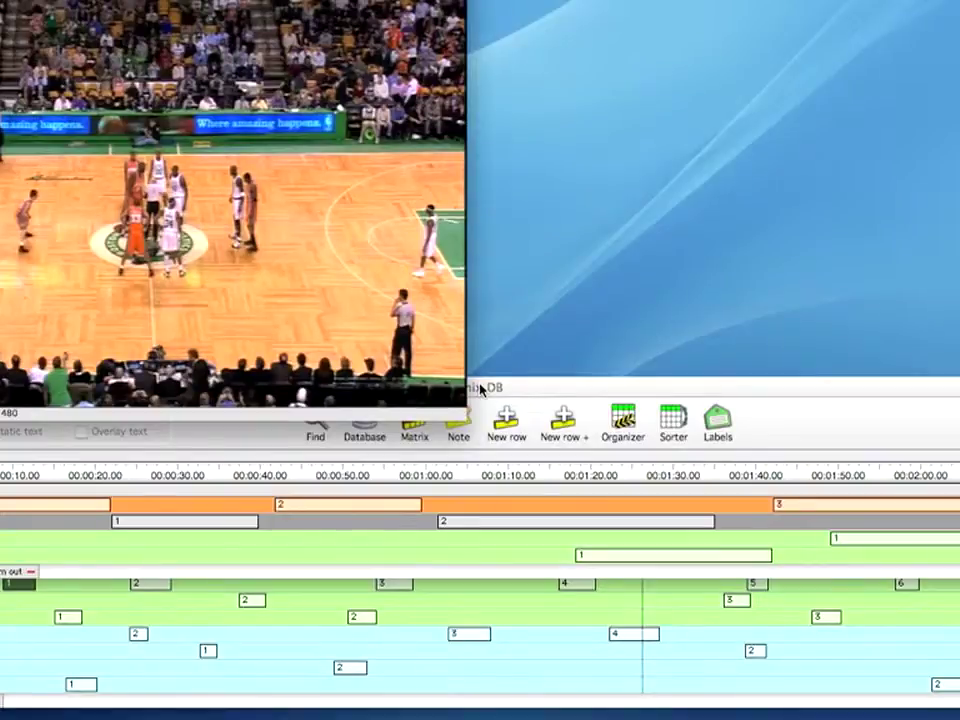
pyautogui.moveTo(480, 388); pyautogui.dragTo(480, 364)
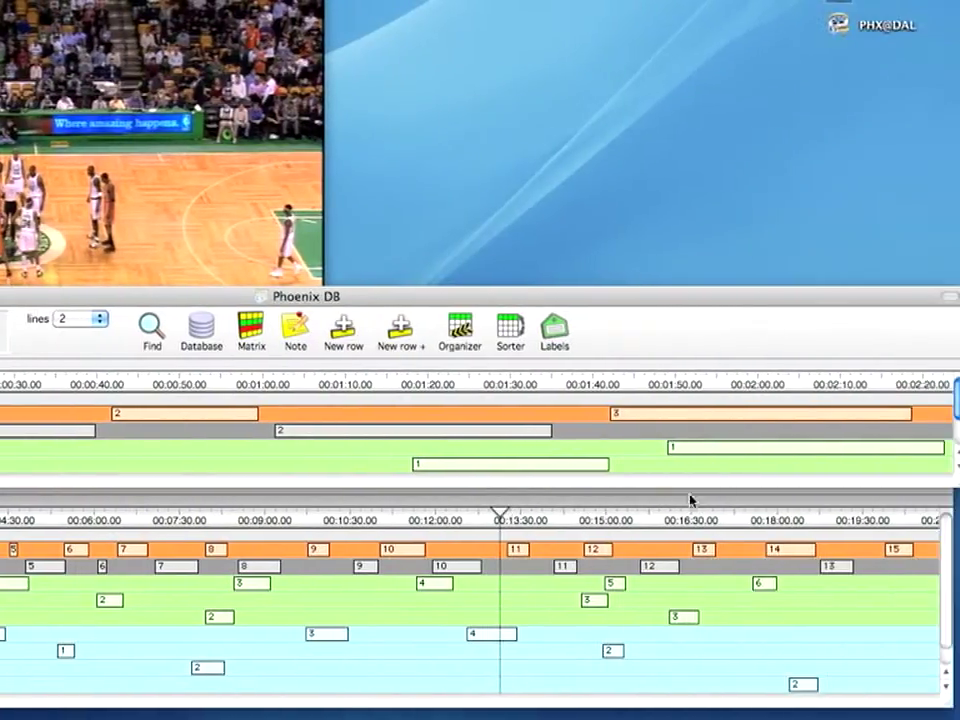
pyautogui.moveTo(955, 489); pyautogui.dragTo(930, 540)
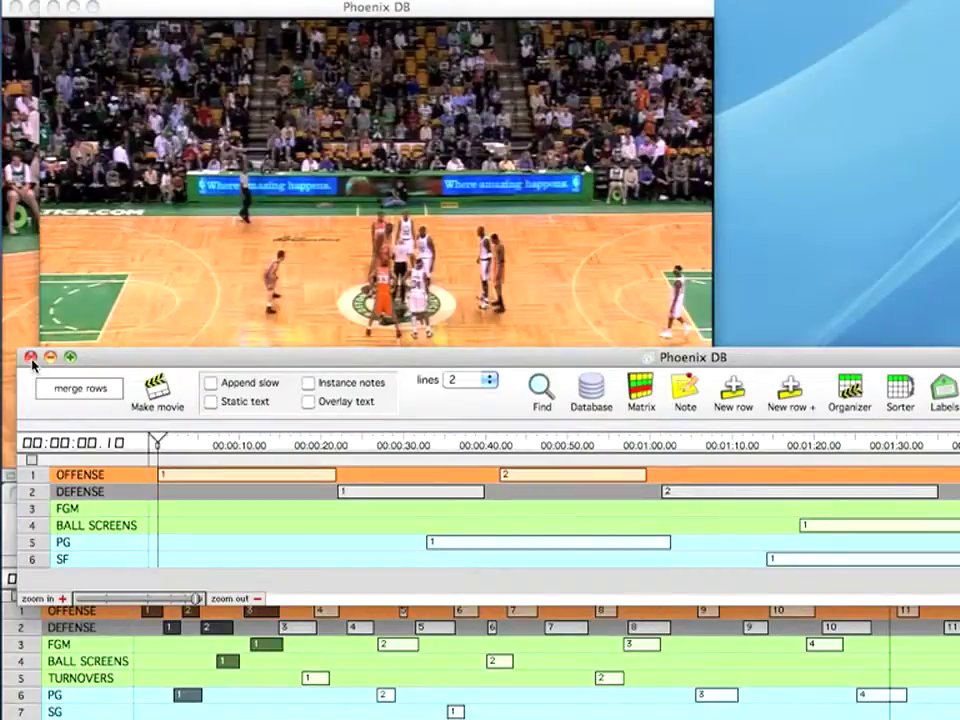
# Close Phoenix DB and the Suns at Celtics 08 game, then open the PHX@DAL game.
pyautogui.click(31, 358)
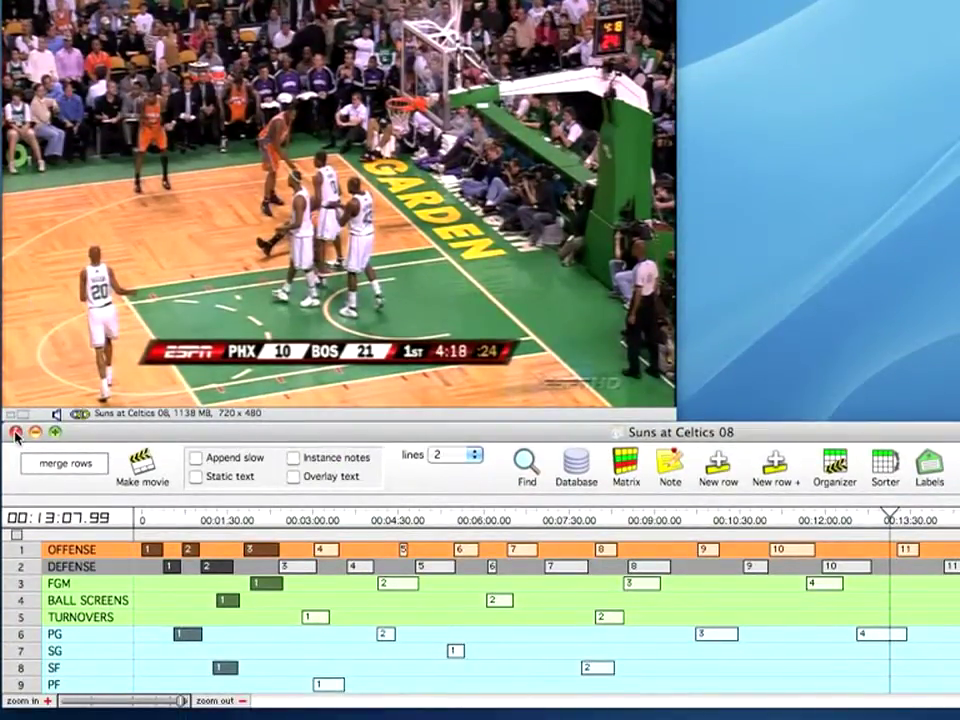
pyautogui.click(16, 433)
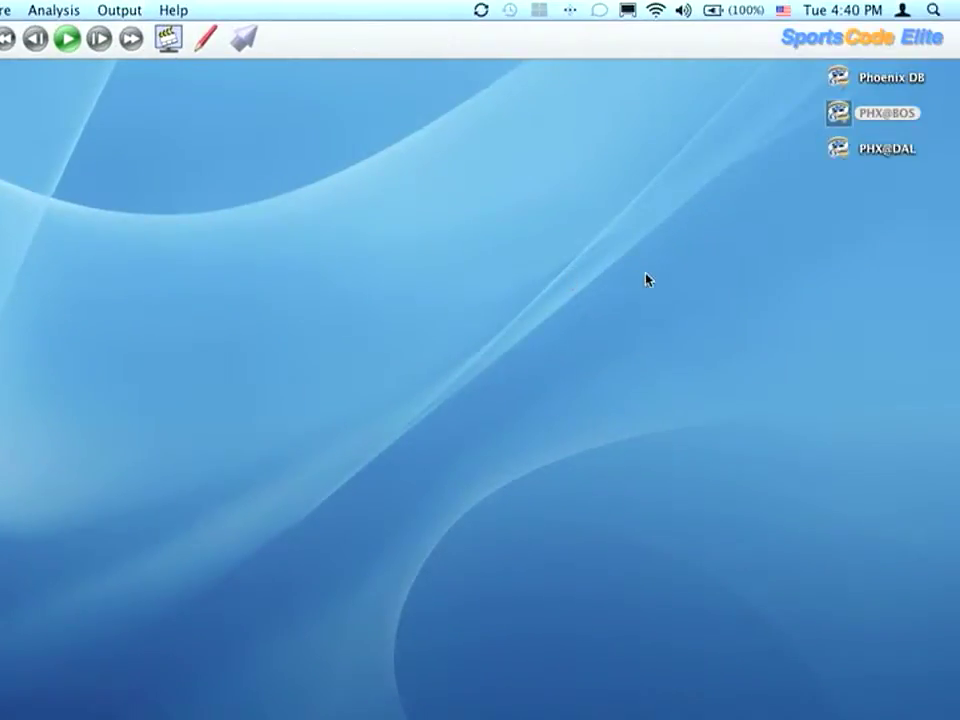
pyautogui.doubleClick(838, 150)
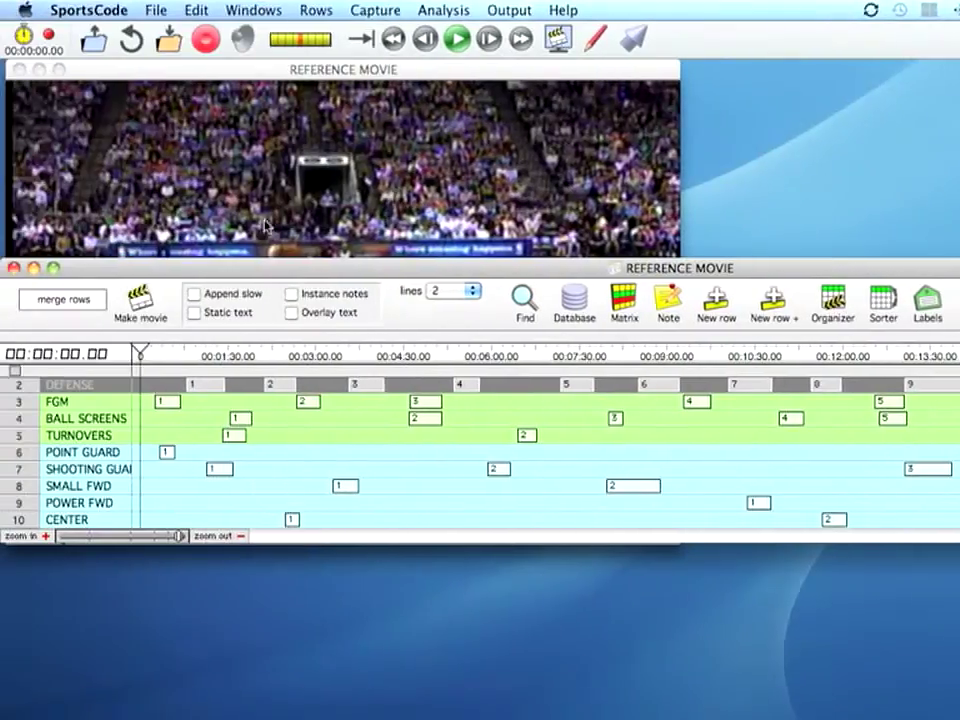
# Dock the REFERENCE MOVIE timeline under its video and enlarge it through POWER FWD.
pyautogui.click(199, 244)
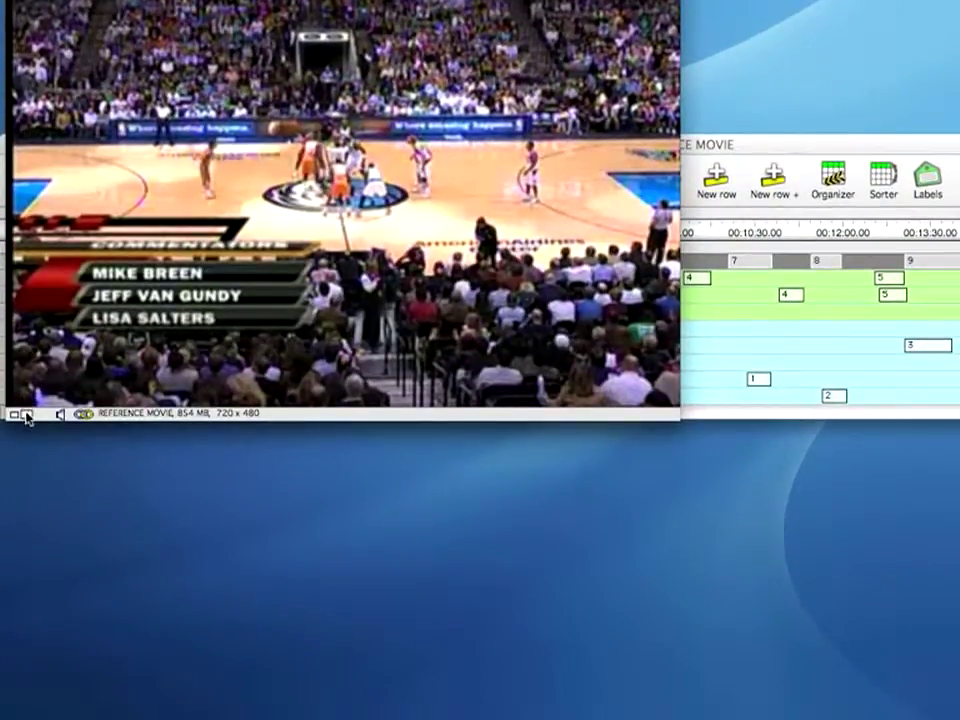
pyautogui.click(25, 415)
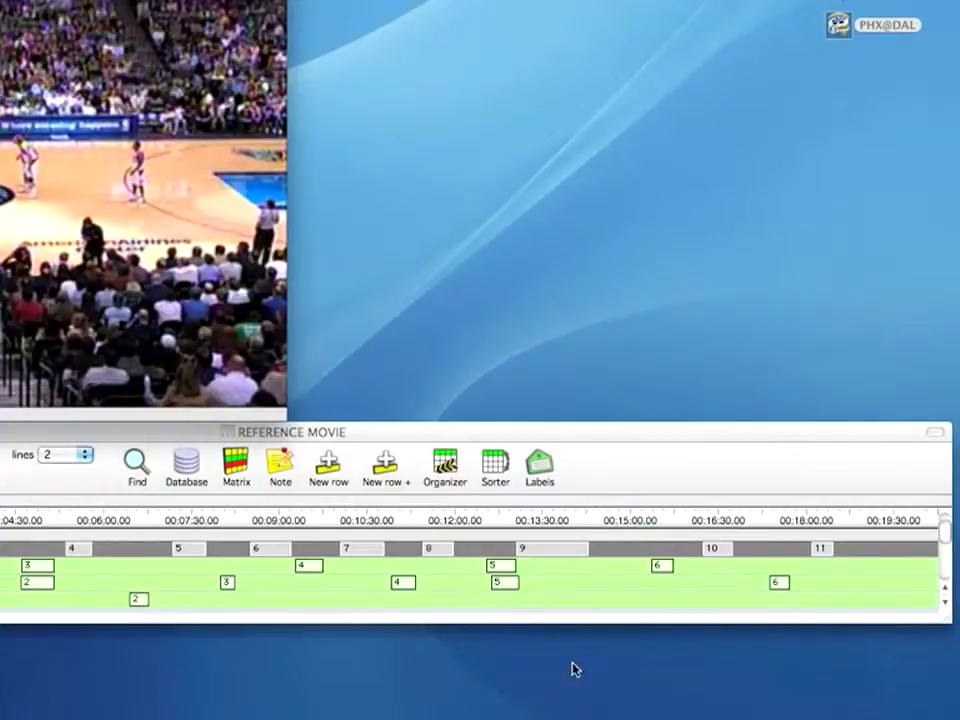
pyautogui.moveTo(940, 623); pyautogui.dragTo(951, 695)
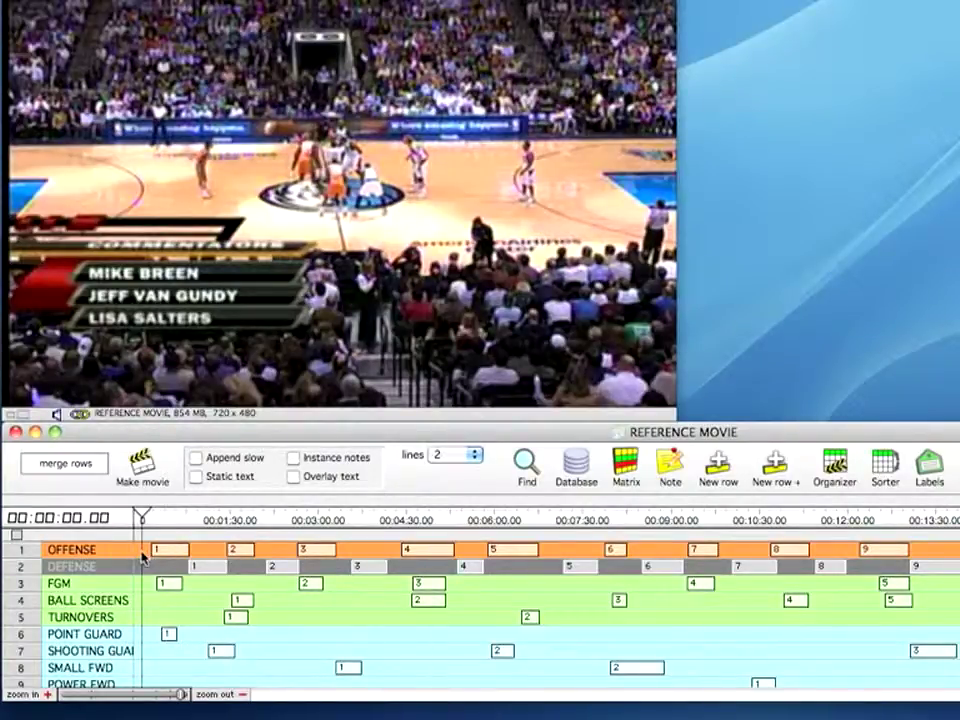
# Select the opening instances from OFFENSE to SHOOTING GUARD, plus SMALL FWD instance 1.
pyautogui.moveTo(142, 553)
pyautogui.mouseDown()
pyautogui.moveTo(174, 566)
pyautogui.moveTo(238, 624)
pyautogui.moveTo(250, 698)
pyautogui.moveTo(268, 671)
pyautogui.mouseUp()
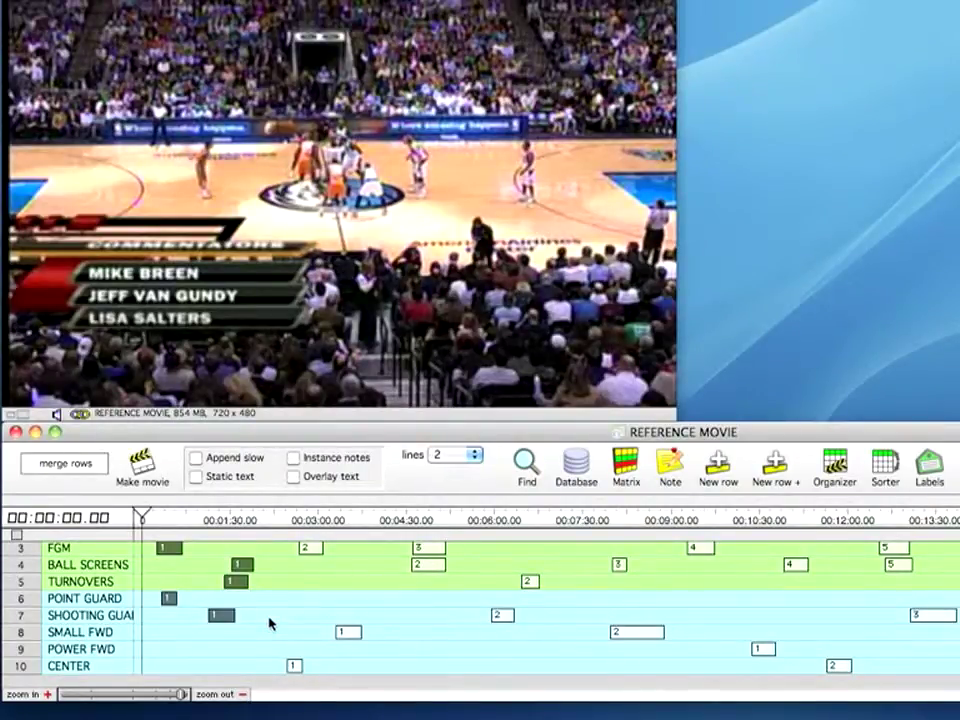
pyautogui.click(343, 636)
pyautogui.scroll(2, 343, 641)
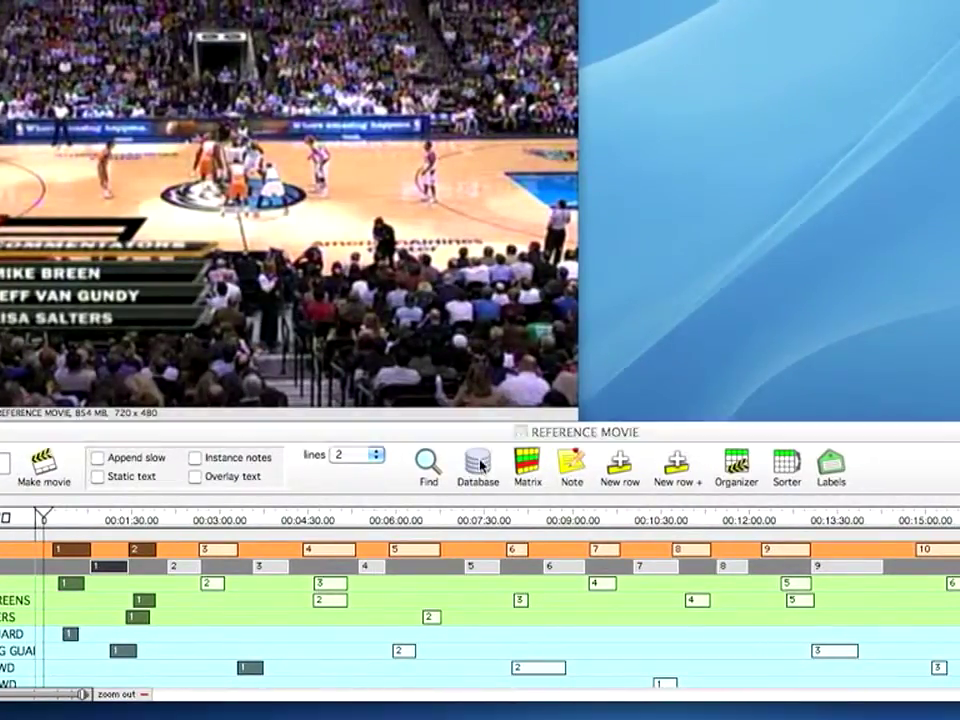
# Export the selected REFERENCE MOVIE instances into Phoenix DB, confirming append and update.
pyautogui.click(478, 463)
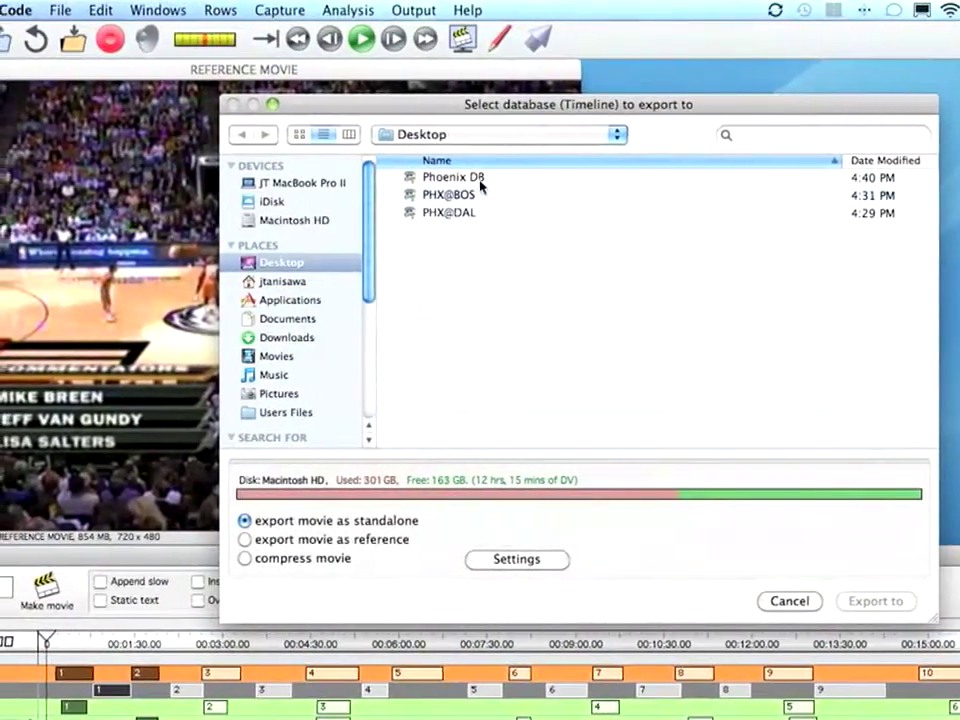
pyautogui.click(494, 110)
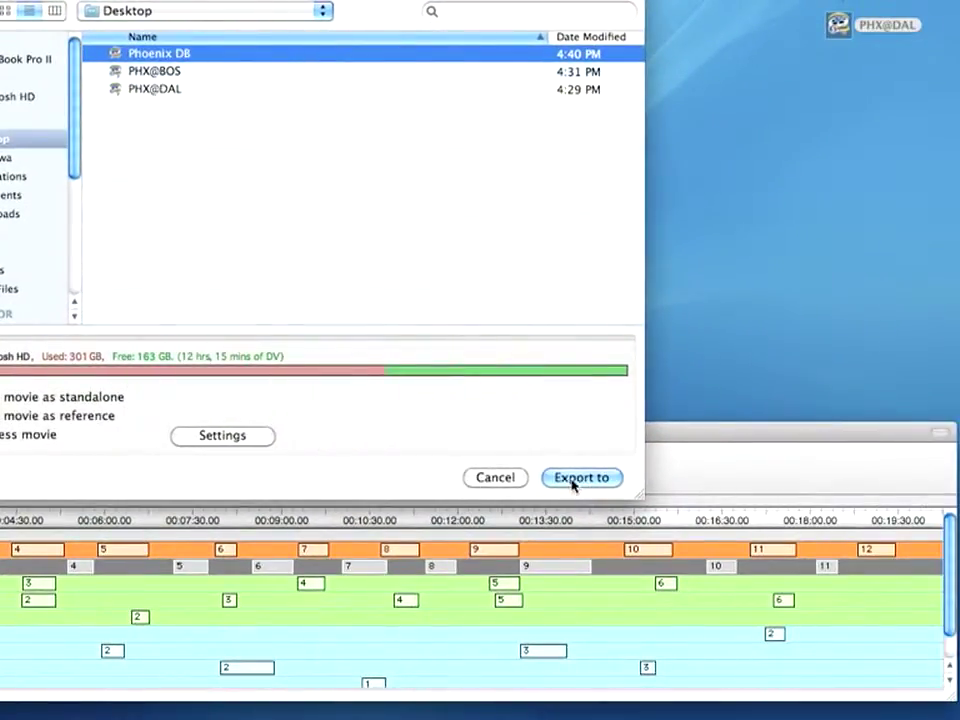
pyautogui.click(576, 478)
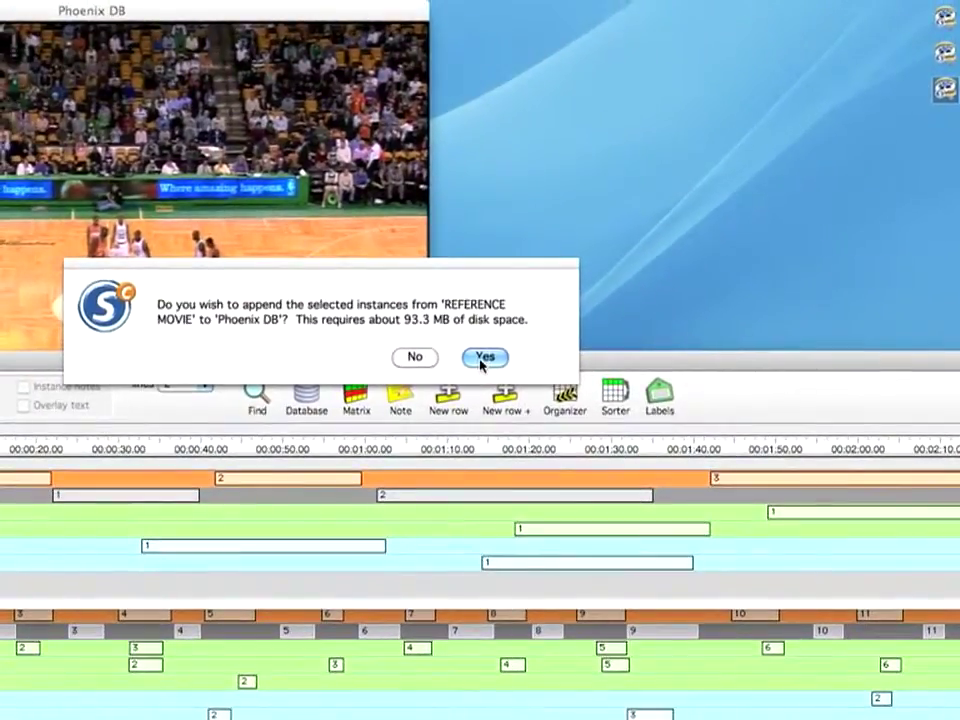
pyautogui.click(482, 357)
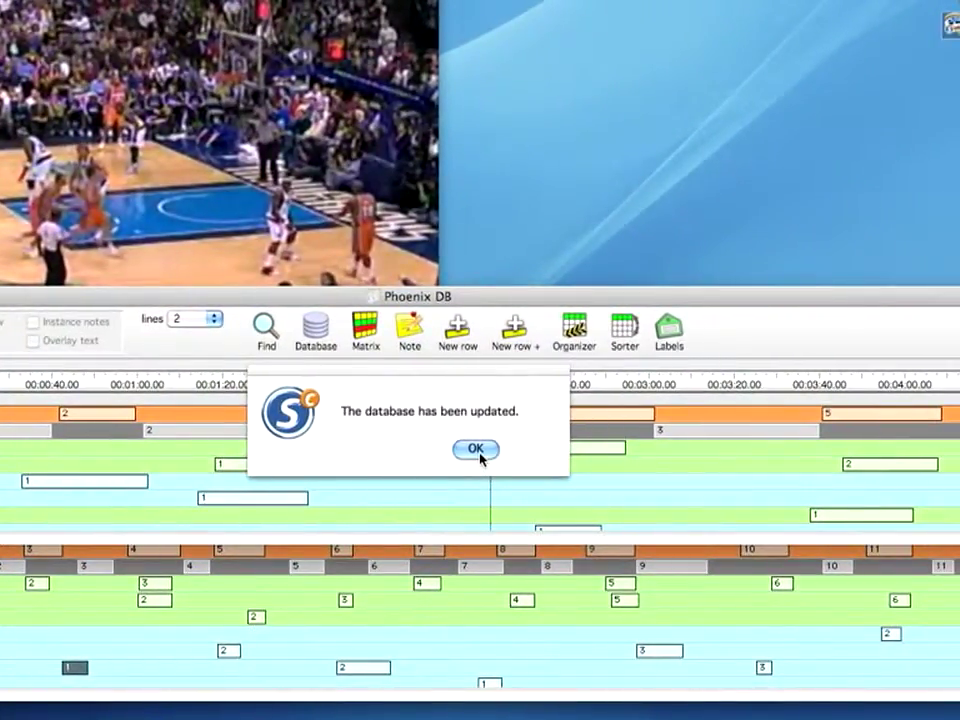
pyautogui.click(477, 450)
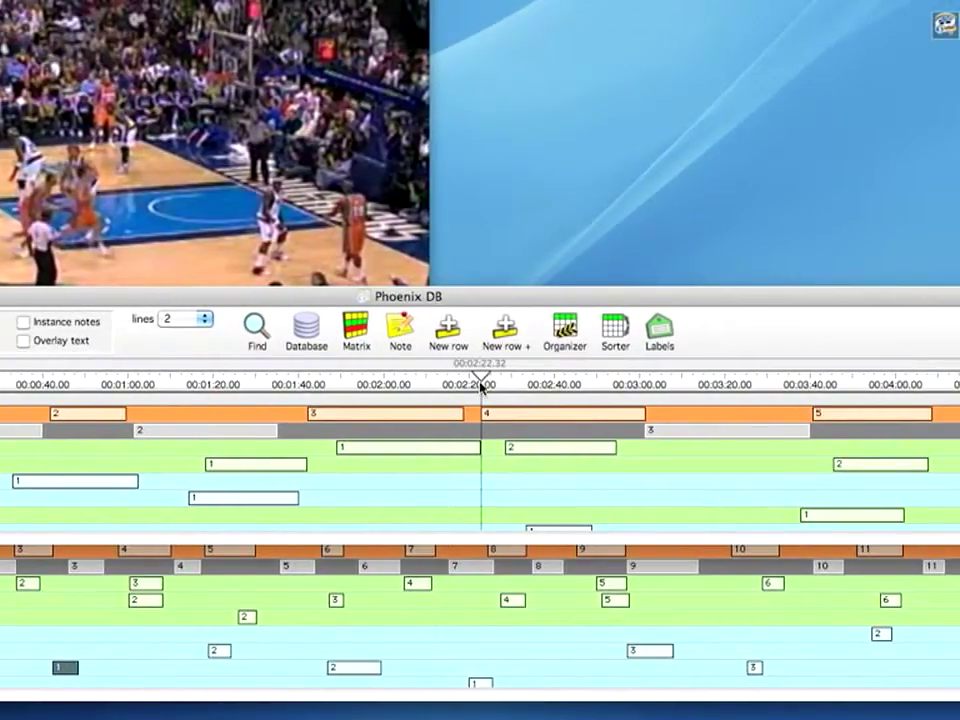
# Scrub the Phoenix DB playhead to about 02:22 and select the OFFENSE row's instances.
pyautogui.moveTo(481, 387); pyautogui.dragTo(449, 387)
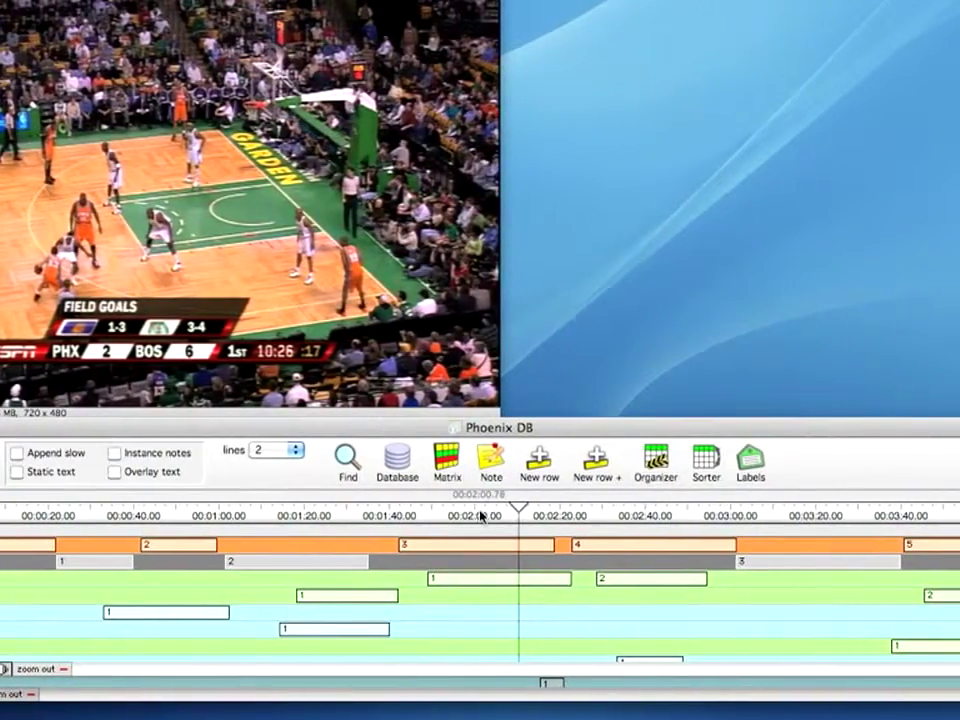
pyautogui.moveTo(540, 517); pyautogui.dragTo(601, 520)
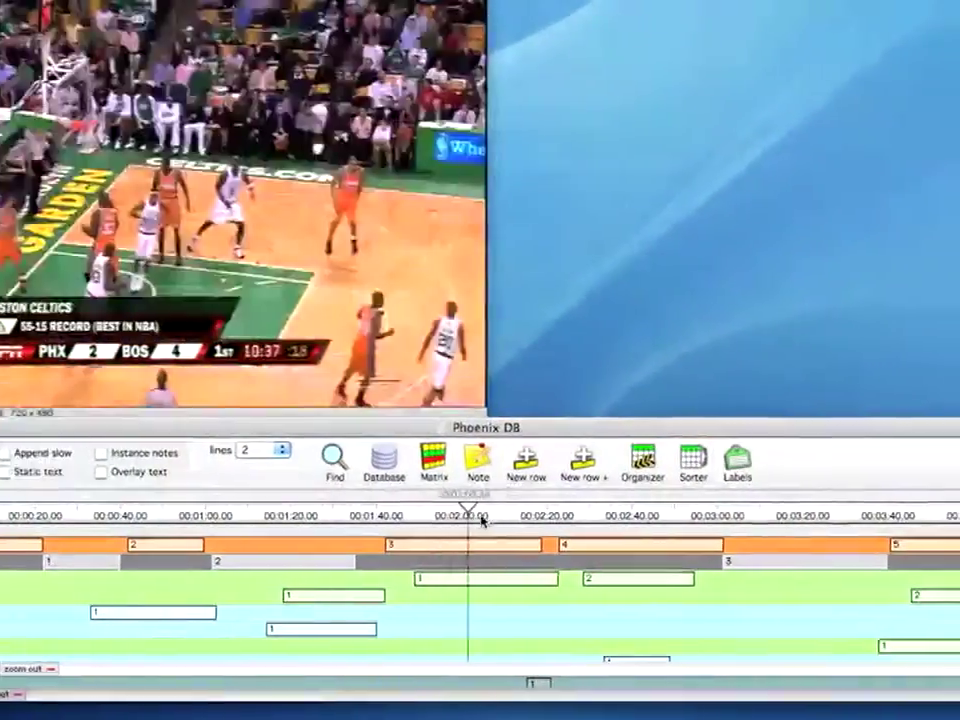
pyautogui.moveTo(482, 519); pyautogui.dragTo(444, 521)
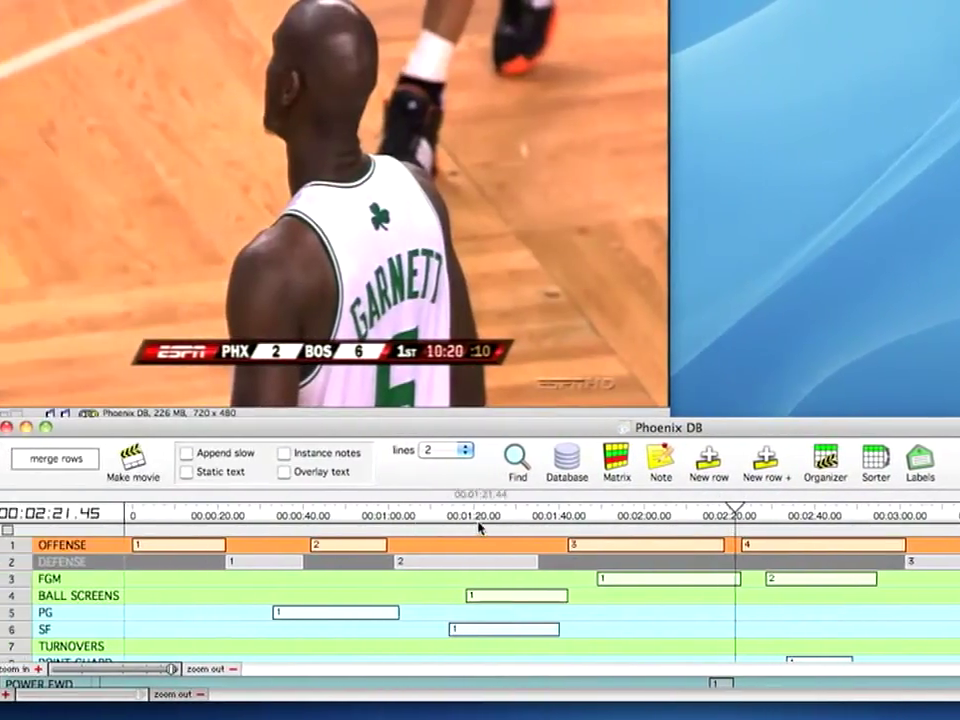
pyautogui.click(84, 547)
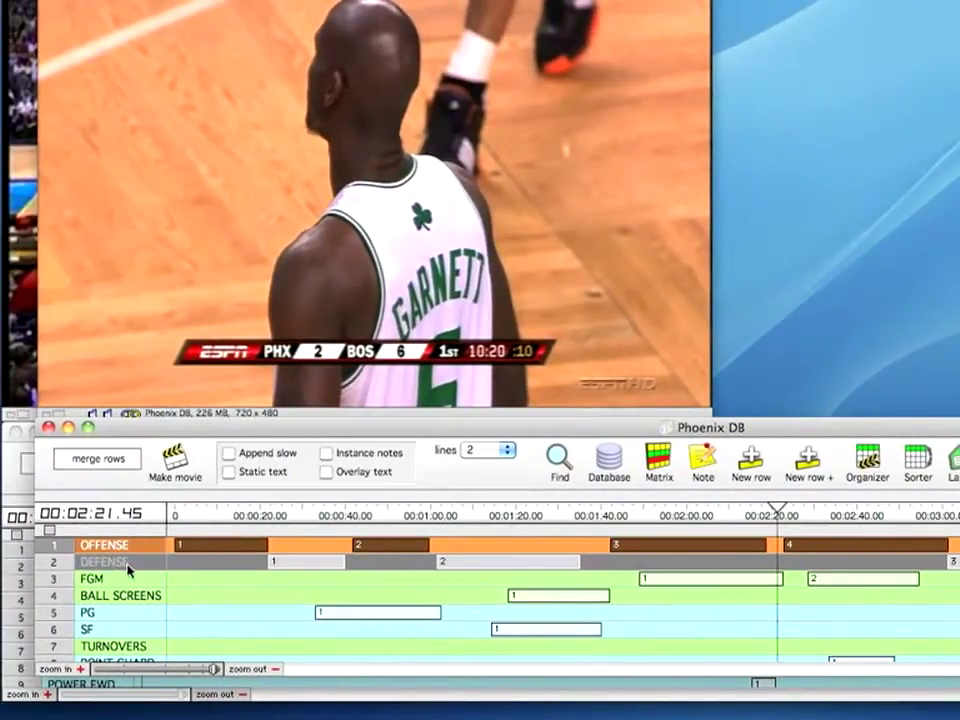
# Drag the TURNOVERS row up to fifth place, then close REFERENCE MOVIE without saving.
pyautogui.click(128, 566)
pyautogui.click(133, 580)
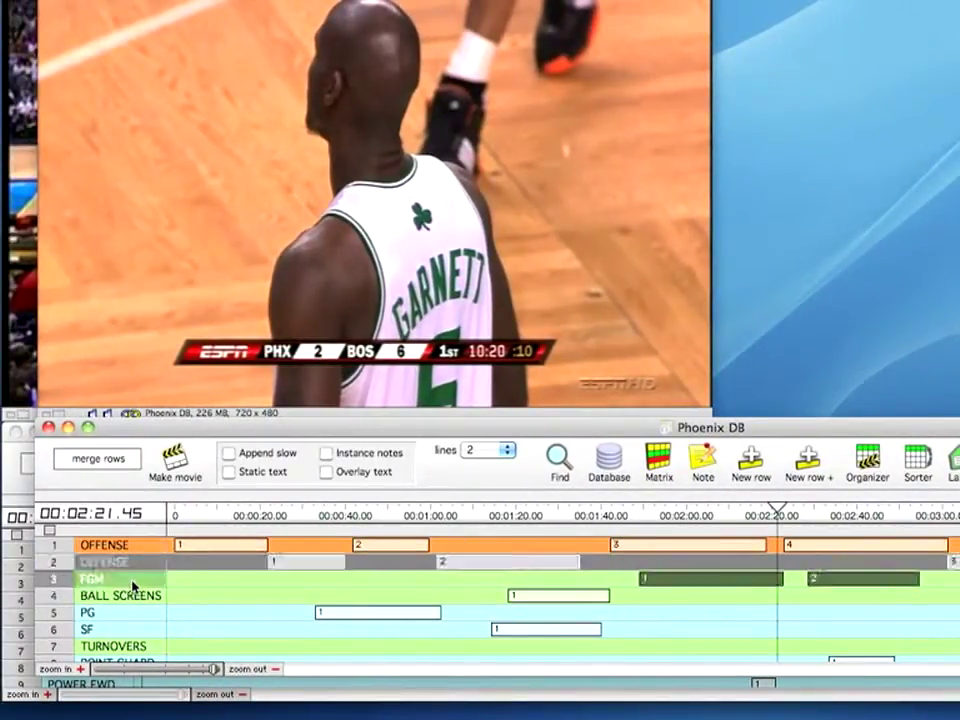
pyautogui.click(142, 598)
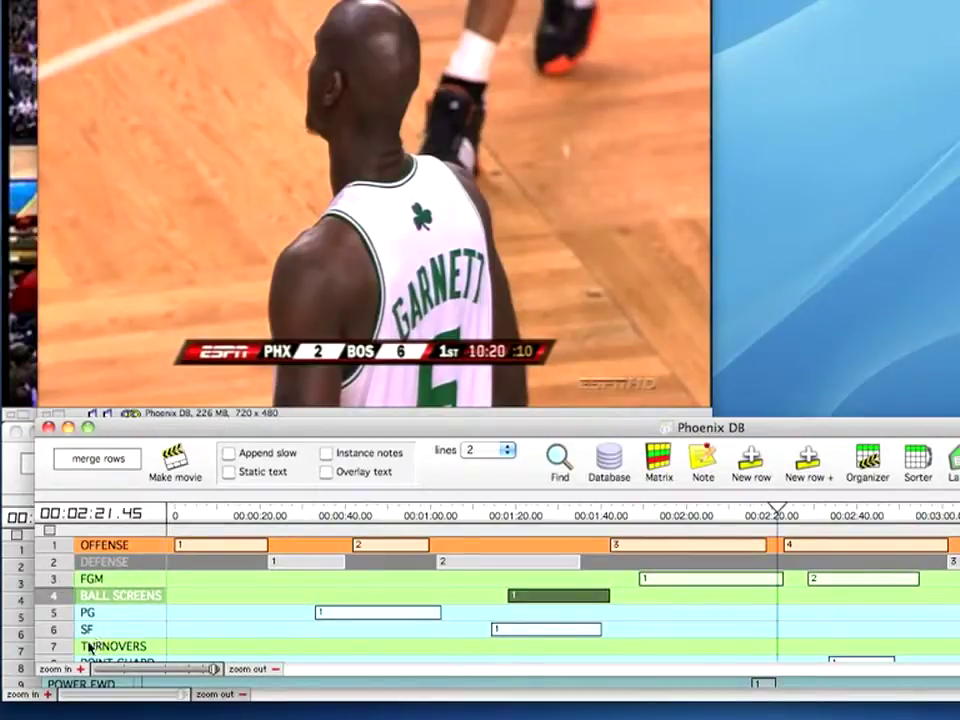
pyautogui.moveTo(62, 648); pyautogui.dragTo(63, 615)
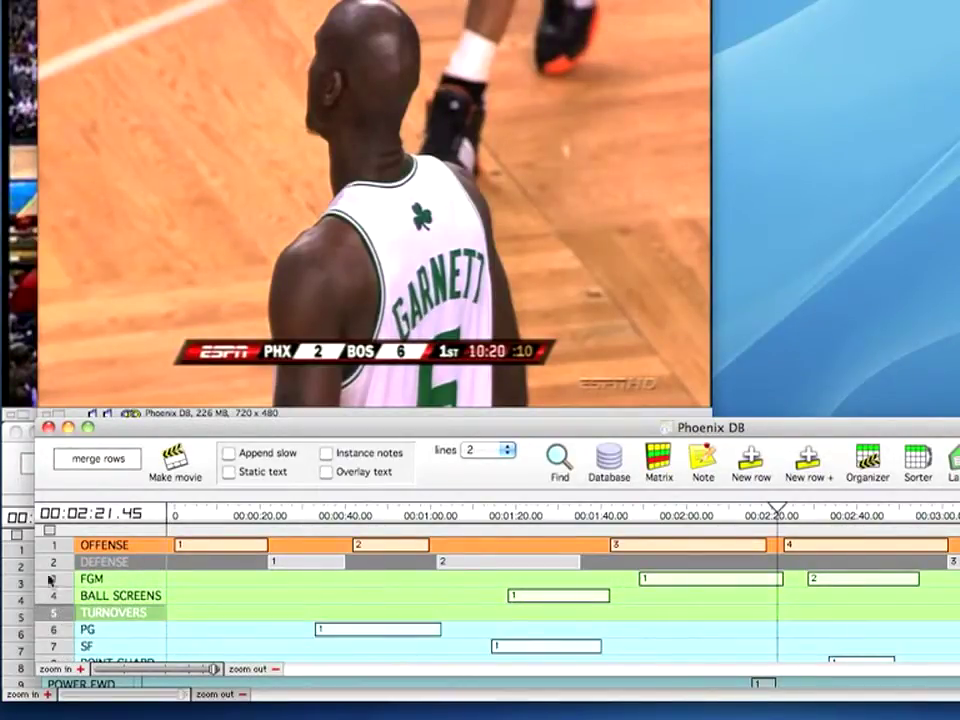
pyautogui.click(16, 432)
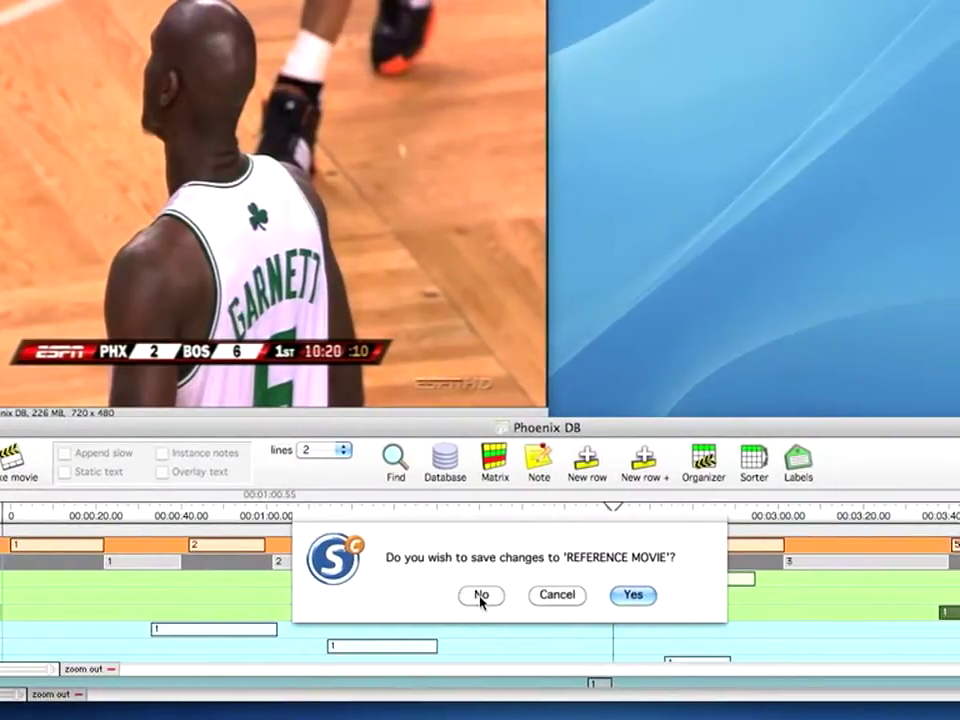
pyautogui.click(481, 598)
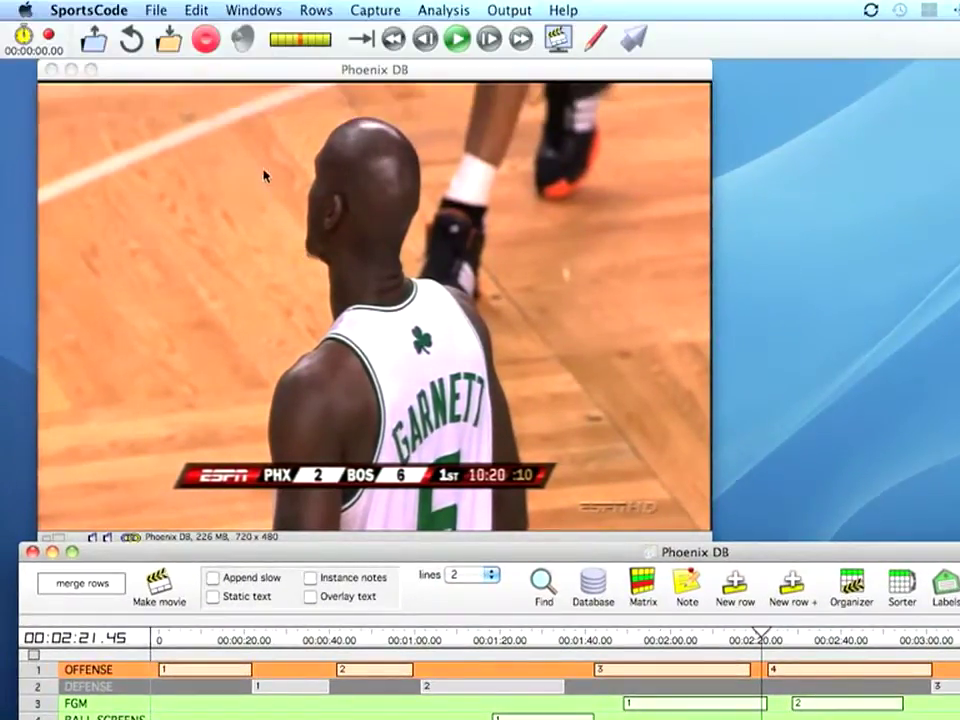
pyautogui.moveTo(204, 77); pyautogui.dragTo(185, 78)
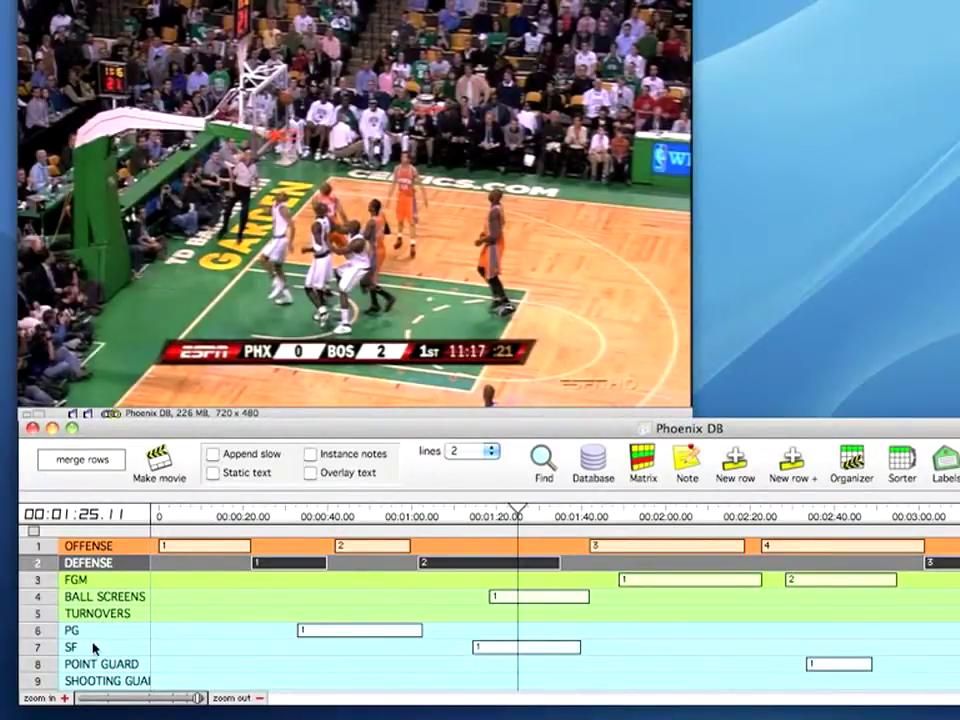
pyautogui.scroll(-1, 107, 664)
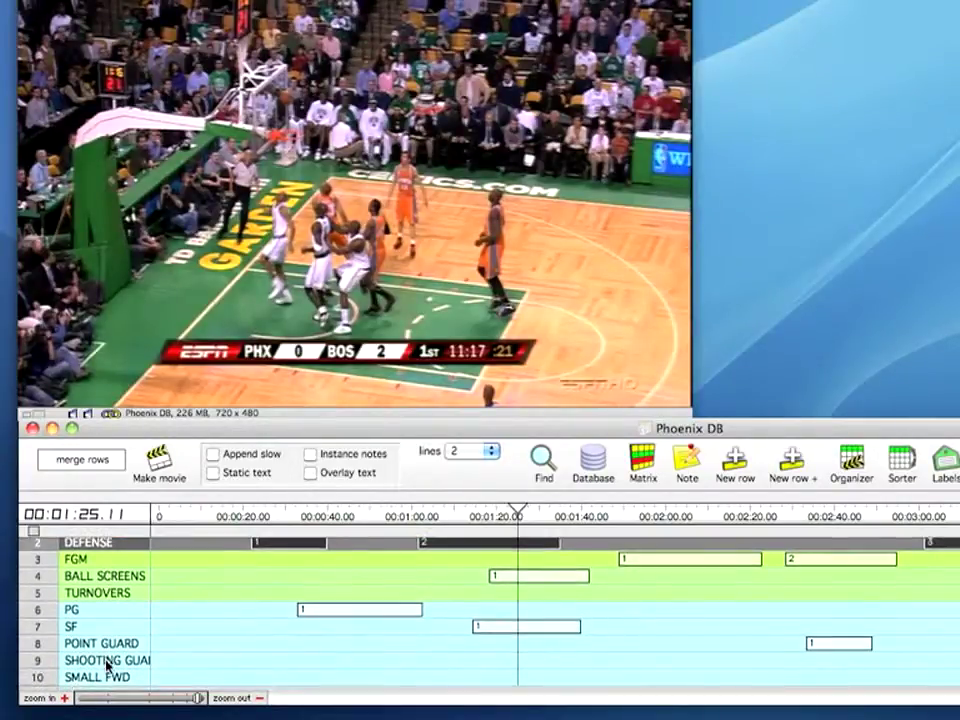
pyautogui.scroll(1, 107, 664)
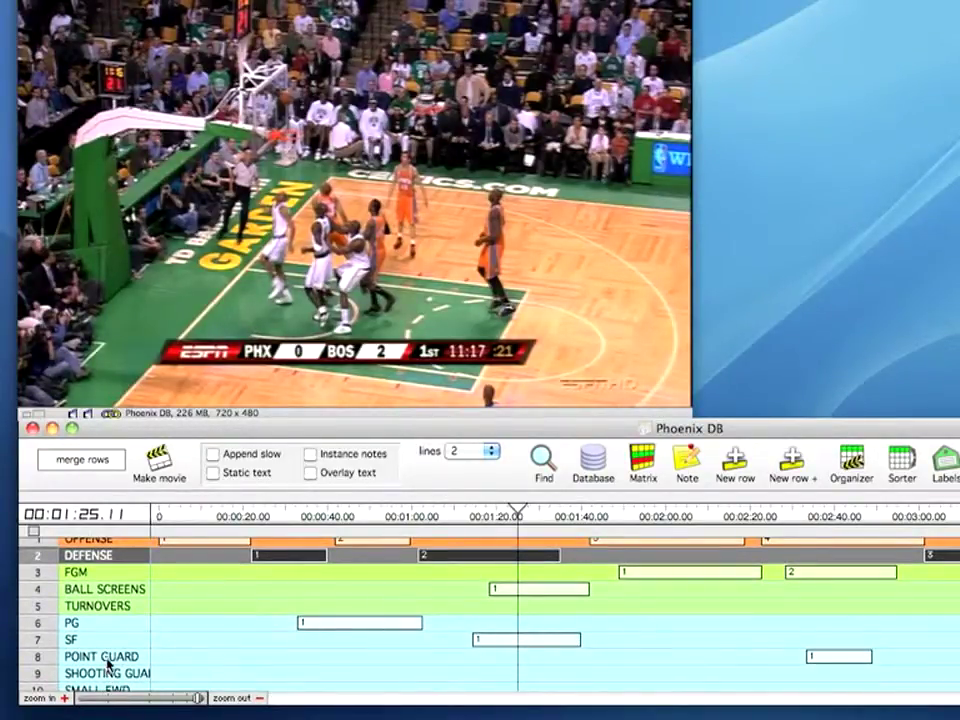
pyautogui.scroll(1, 107, 664)
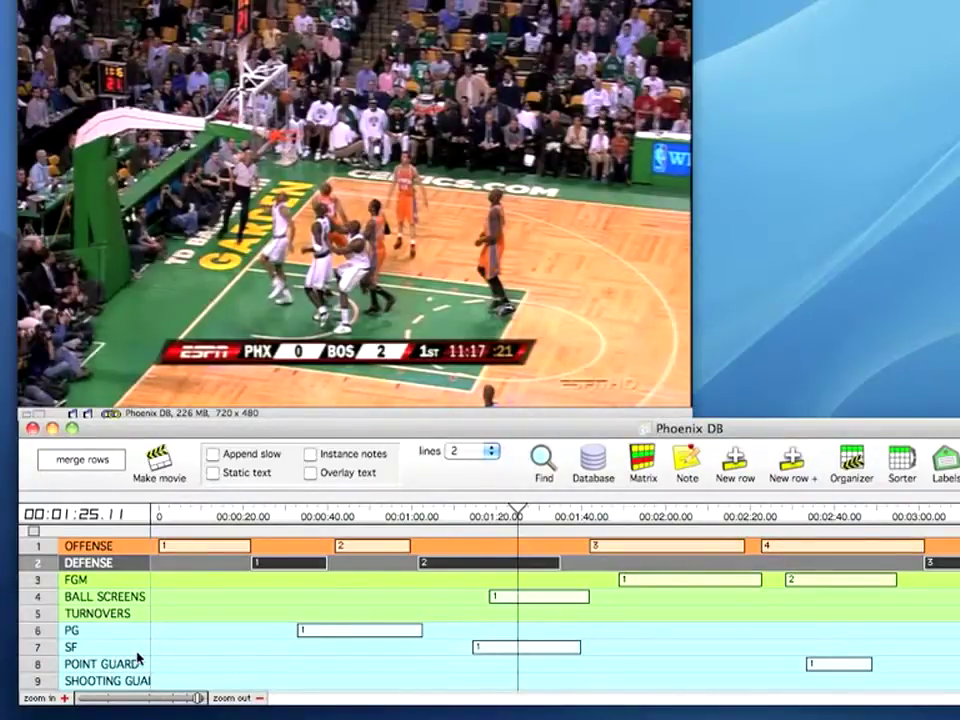
pyautogui.click(129, 556)
pyautogui.click(133, 566)
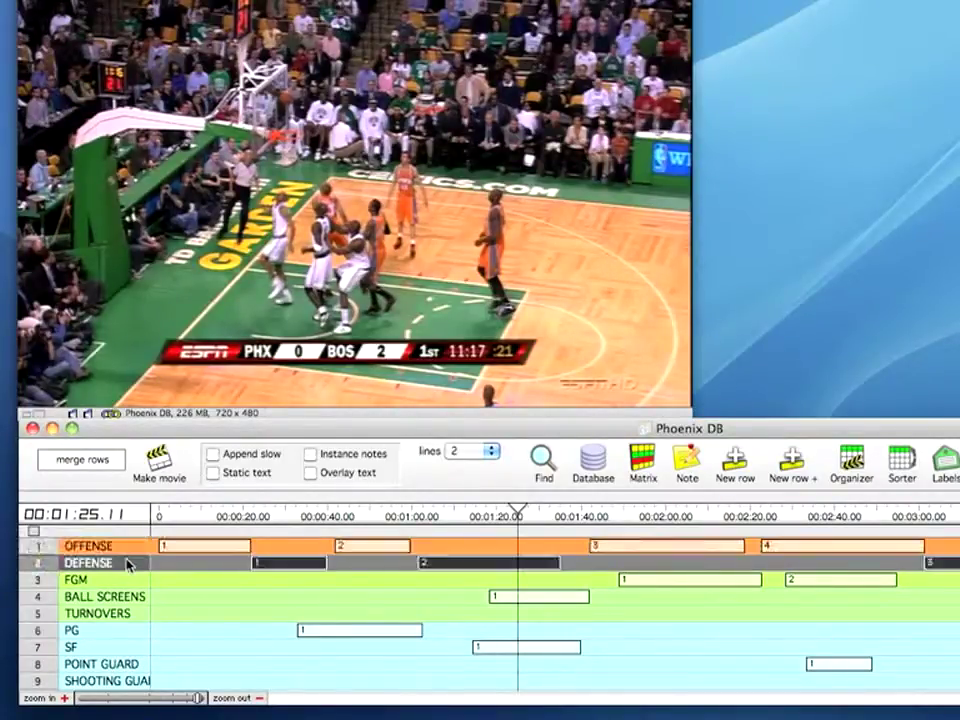
pyautogui.click(142, 665)
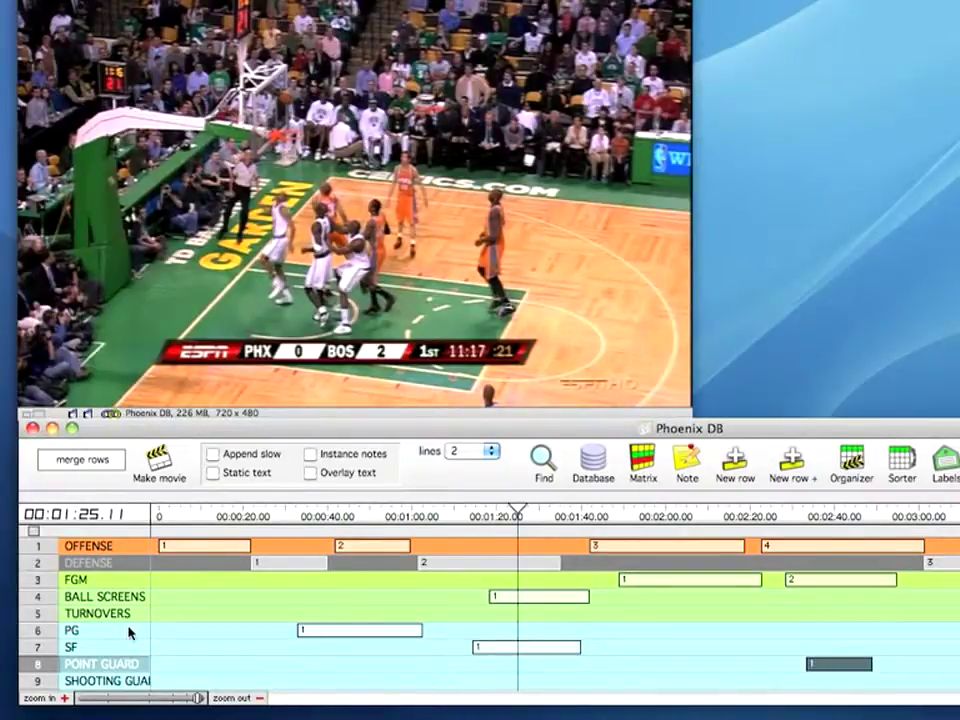
pyautogui.click(128, 632)
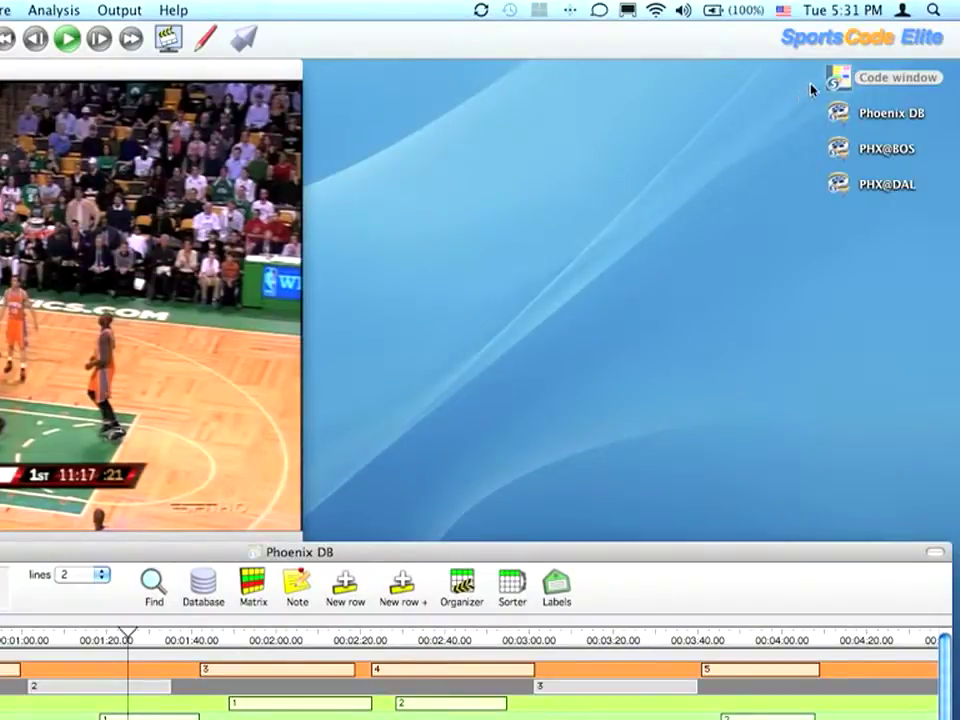
# Open the Code window and start a PG code instance tagged with the PG and BALL SCREENS labels.
pyautogui.doubleClick(834, 82)
pyautogui.click(615, 214)
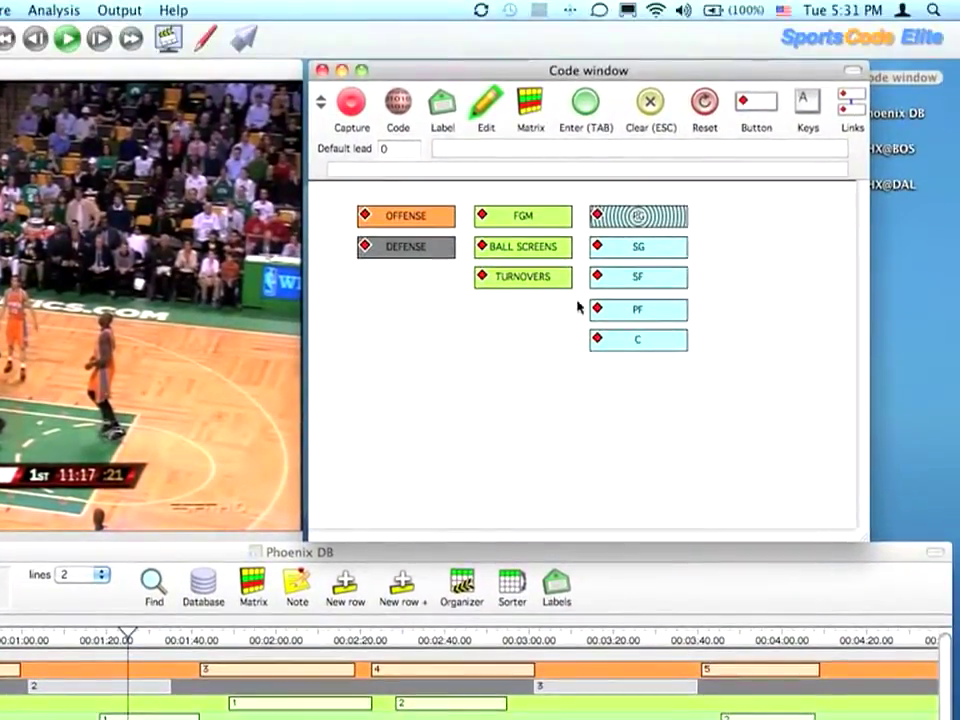
pyautogui.click(611, 224)
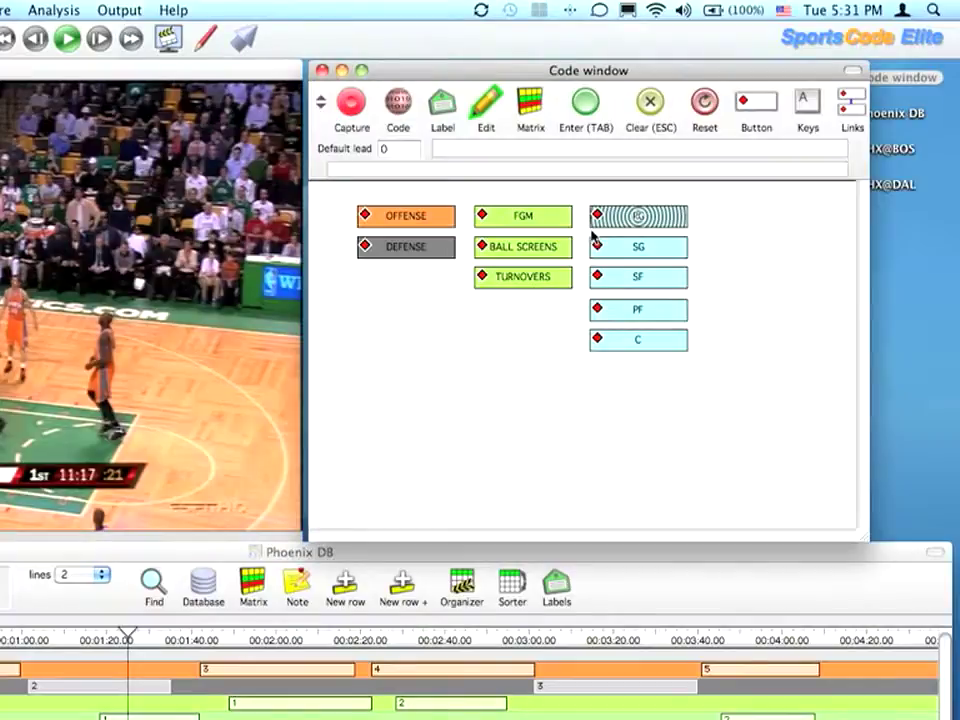
pyautogui.click(553, 248)
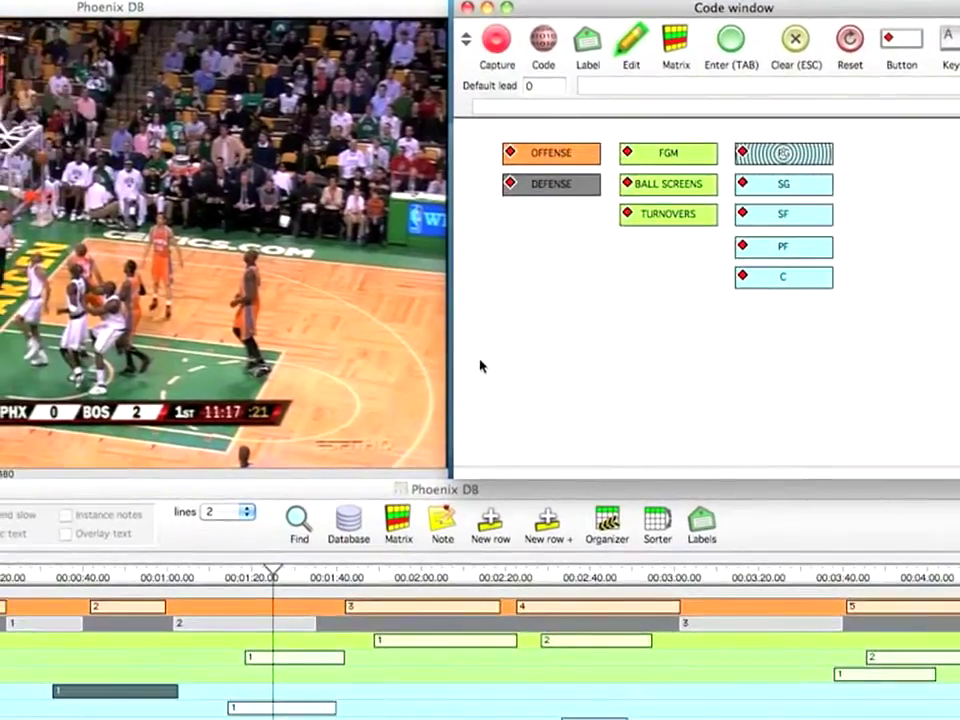